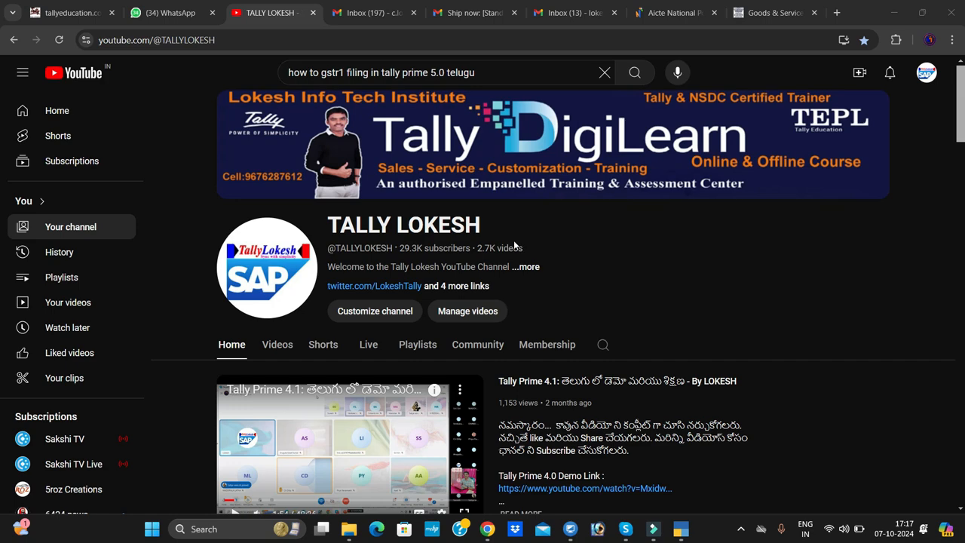
- Switch to TallyPrime and open the GSTR-1 report from the GST reports
left_click(689, 532)
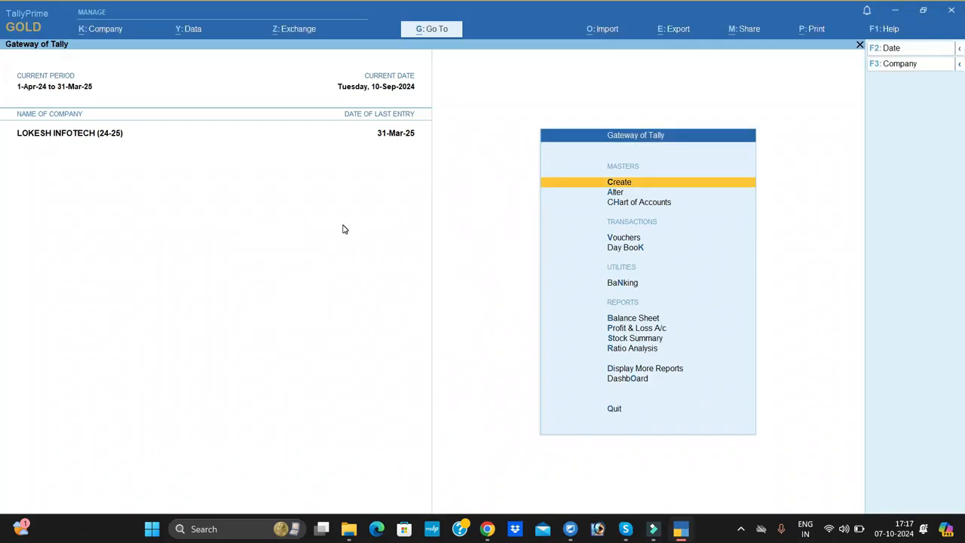
key("Up")
key("Up")
key("Up")
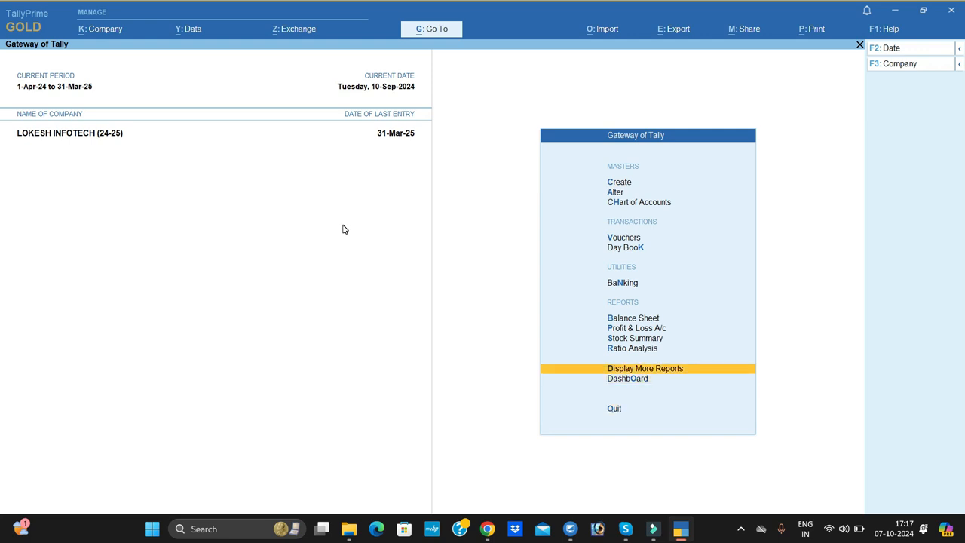
key("Return")
key("Down")
key("Down")
key("Down")
key("Down")
key("Down")
key("Down")
key("Down")
key("Down")
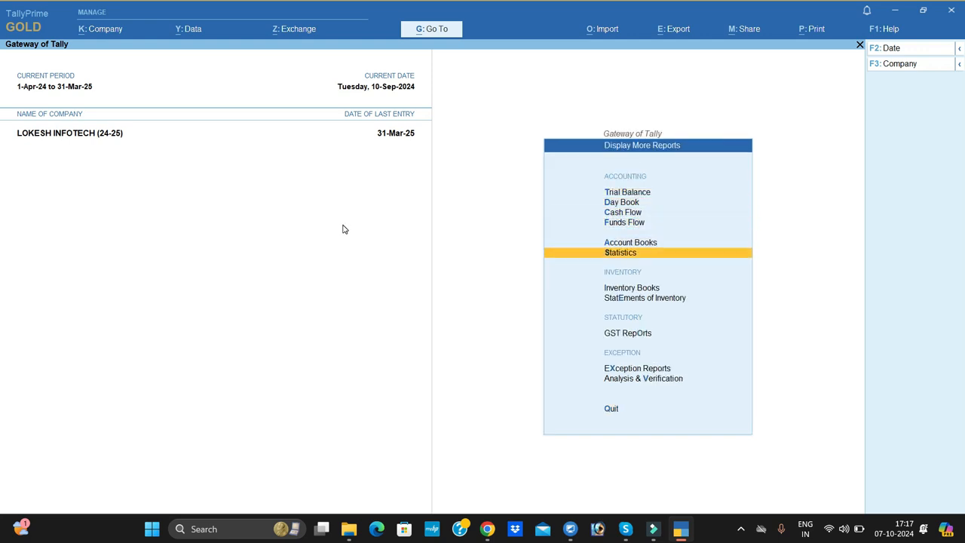
key("Return")
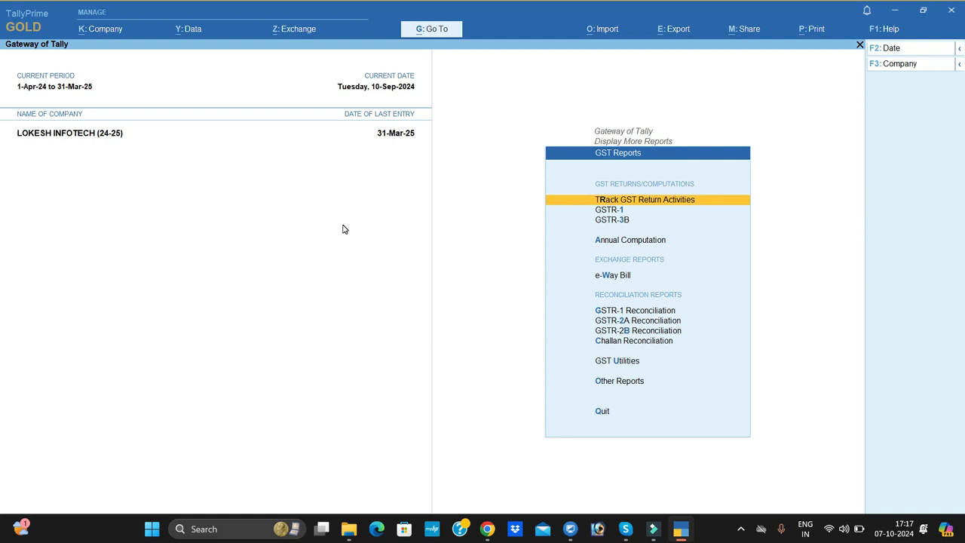
key("Down")
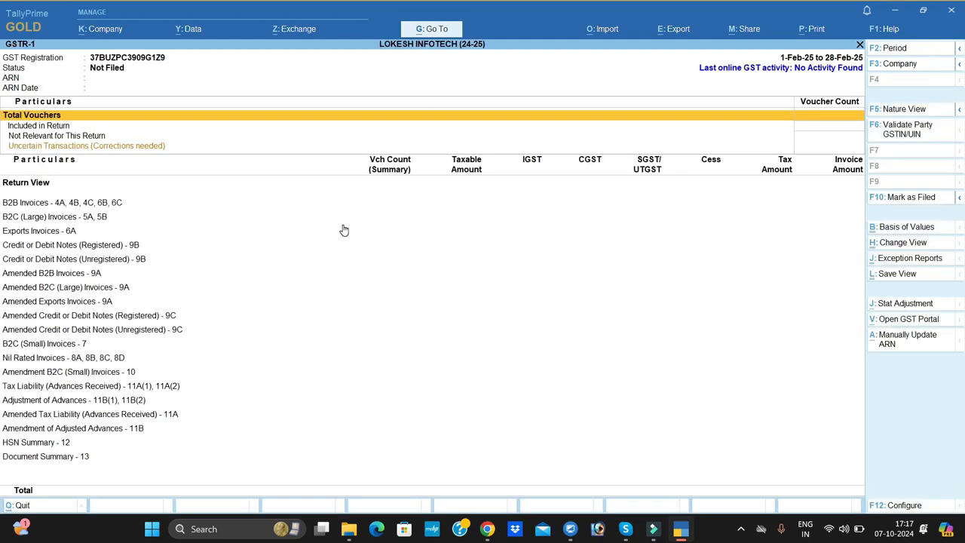
- Set the GSTR-1 report period from 1-9-2024 to 30-9-2024
left_click(898, 49)
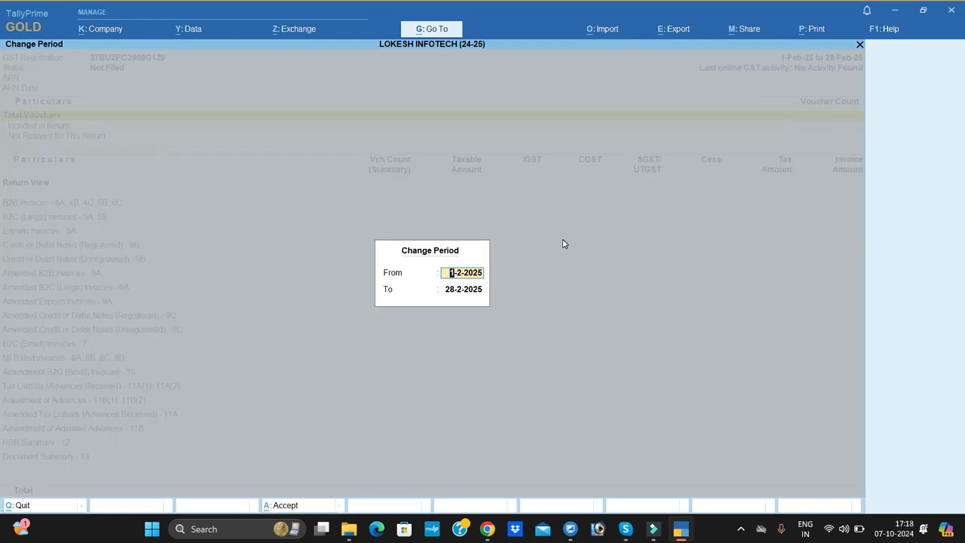
type("1")
key("Return")
type("30-9")
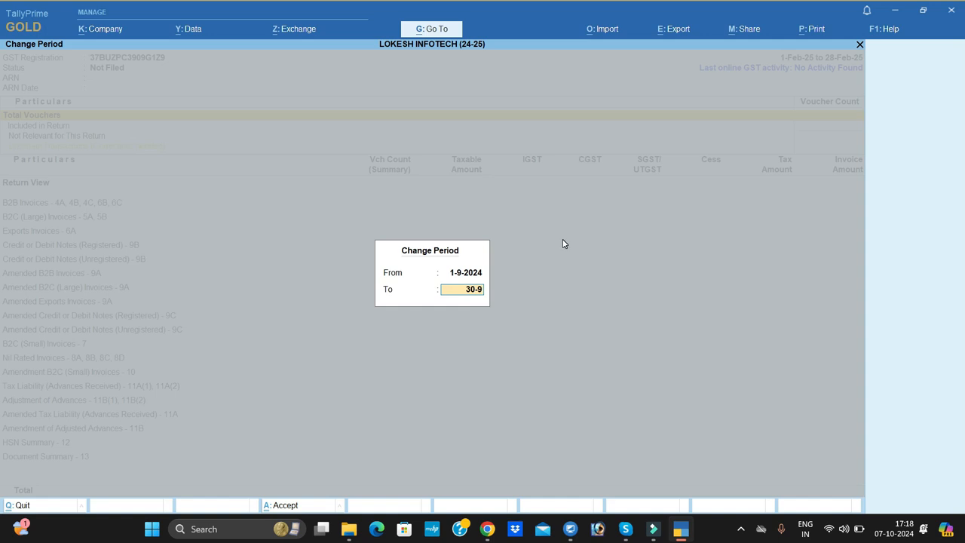
type("-9")
key("Return")
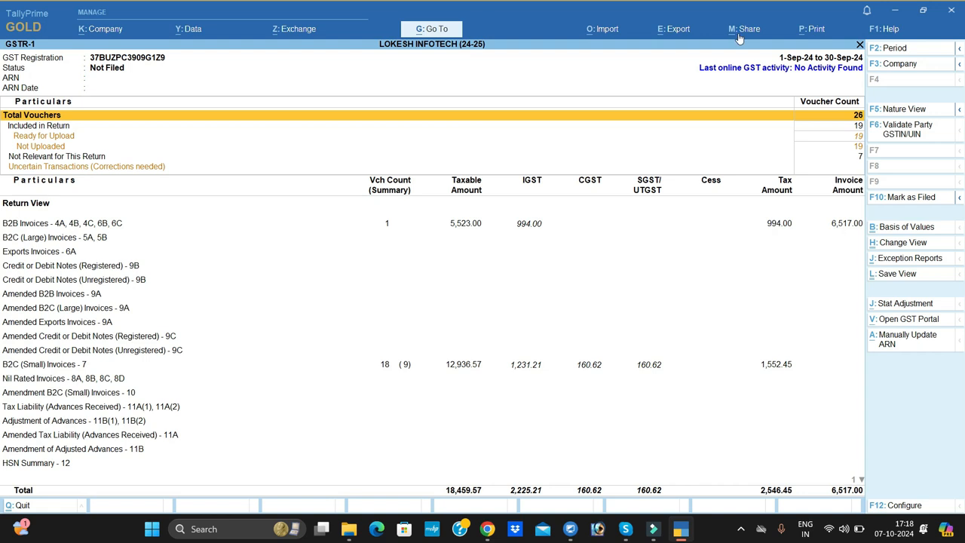
- Start a GST Returns export for the GSTR-1 and go through the entries pending upload
left_click(686, 31)
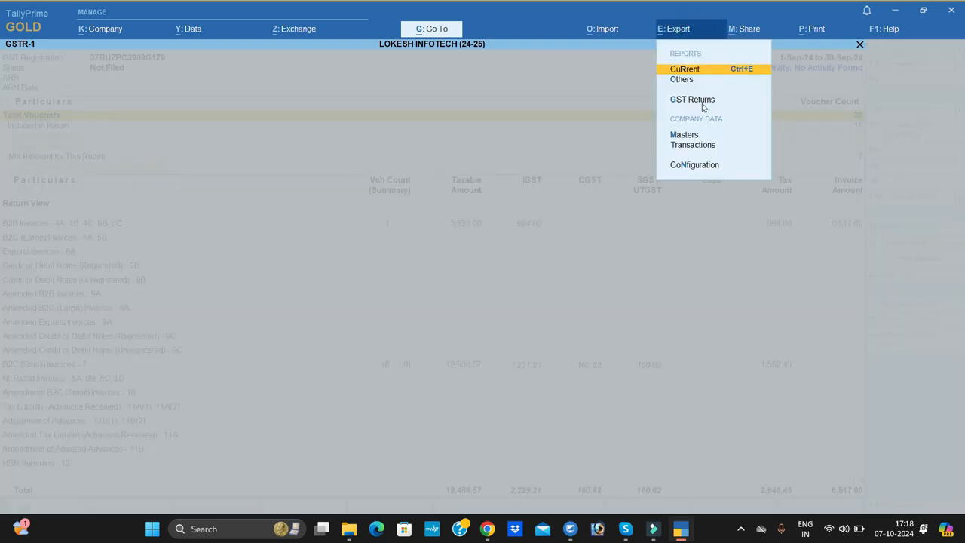
left_click(692, 99)
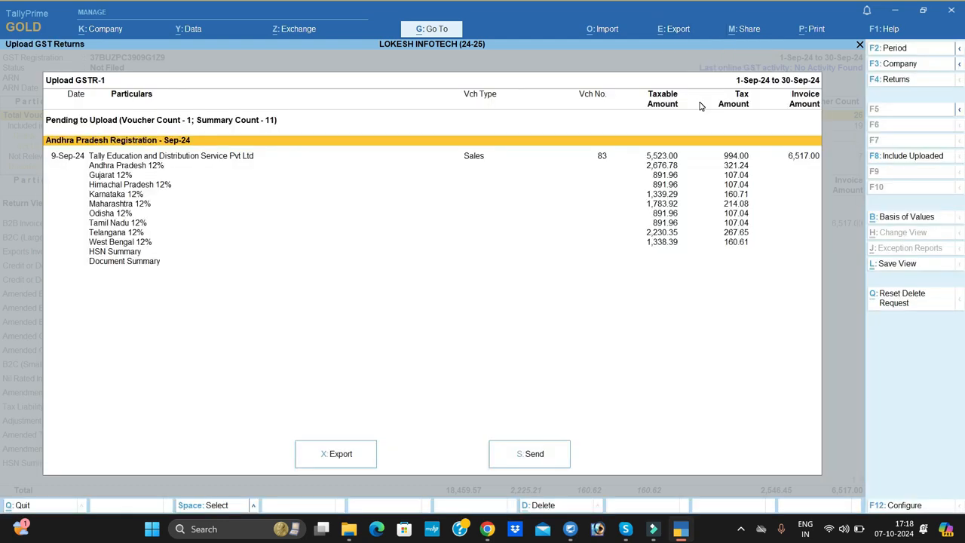
key("Down")
key("Down")
key("Down")
key("Down")
key("Down")
key("Down")
key("Down")
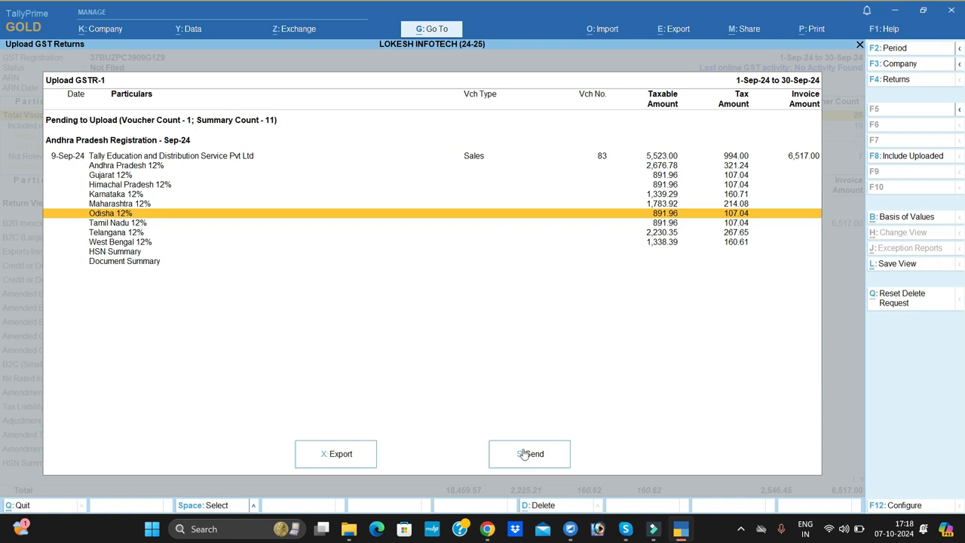
- Configure the GSTR-1 export to use the JSON (Data Interchange) file format
left_click(365, 458)
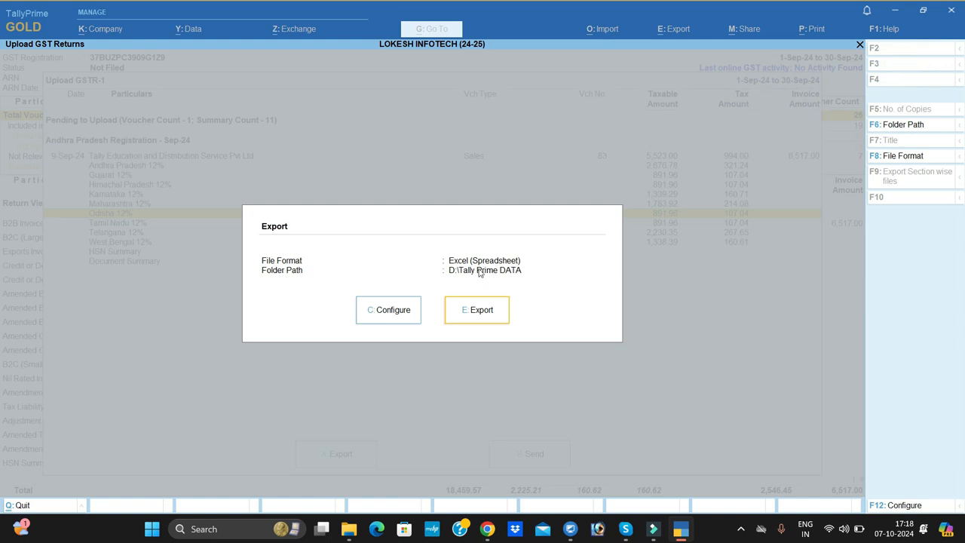
left_click(399, 309)
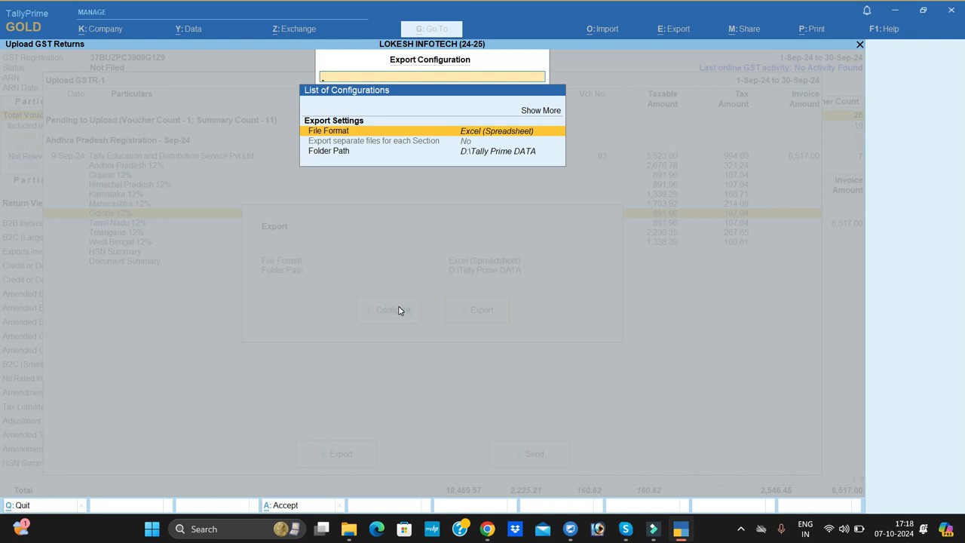
key("Return")
key("Down")
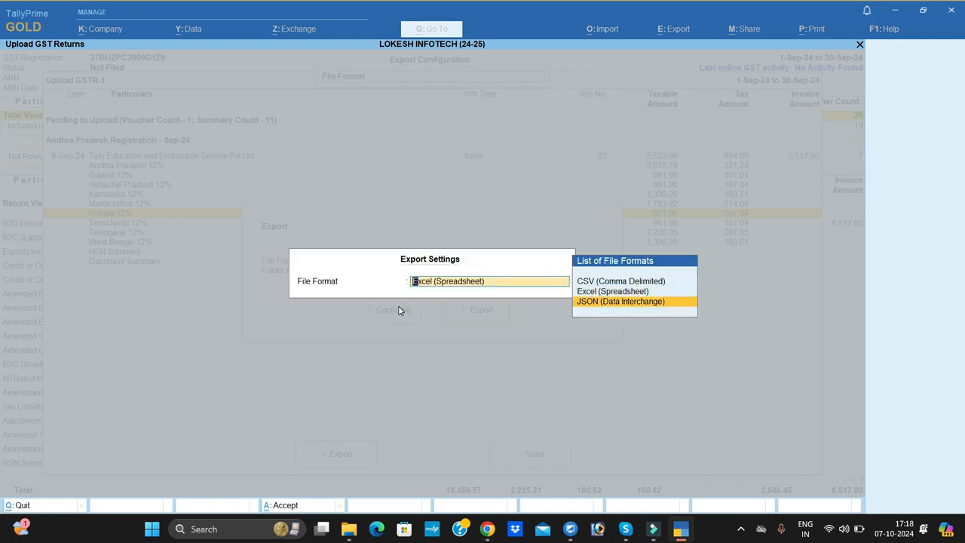
key("Return")
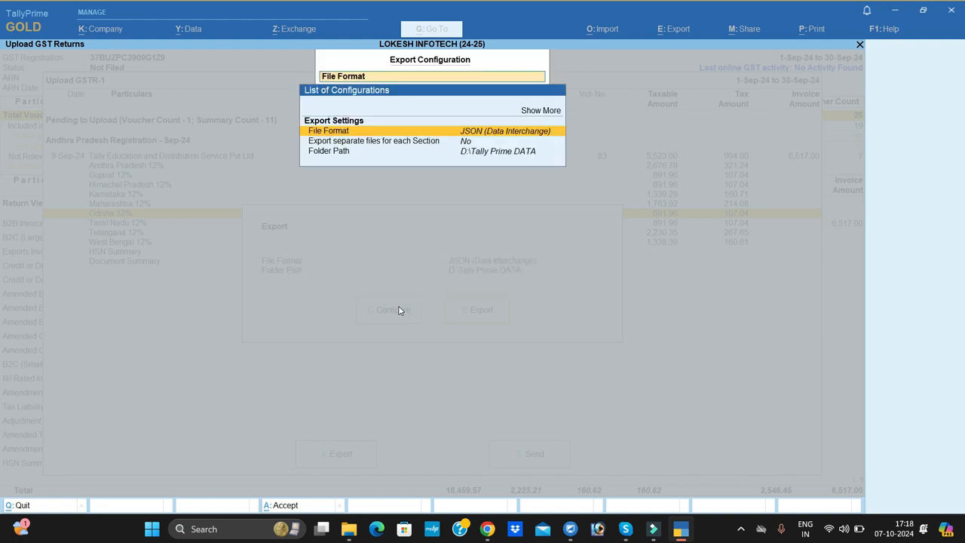
- Set the export folder path to GSTR1 SEP on the Desktop and export the GSTR-1 return
key("Down")
key("Down")
key("Return")
key("Up")
key("Return")
key("Down")
key("Down")
key("Down")
key("Return")
key("Down")
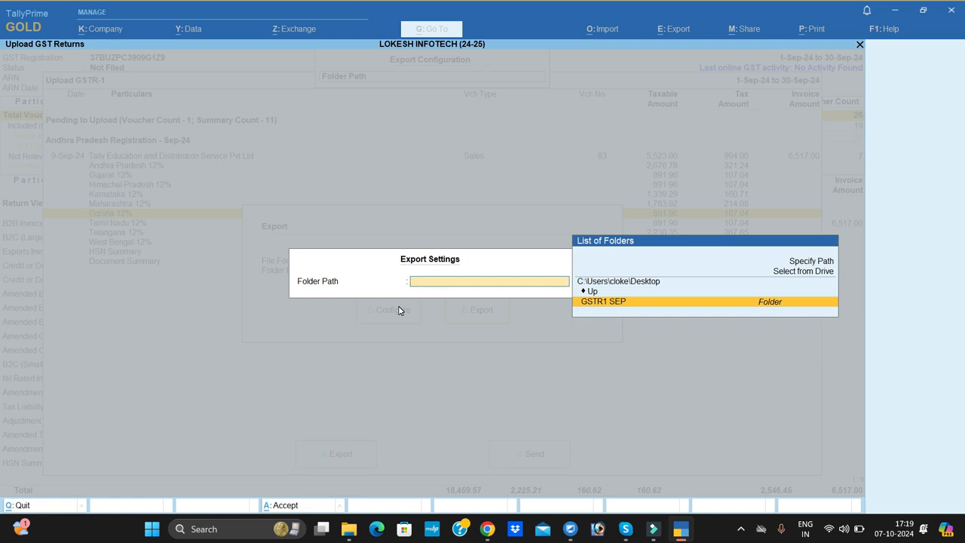
key("Return")
key("Return")
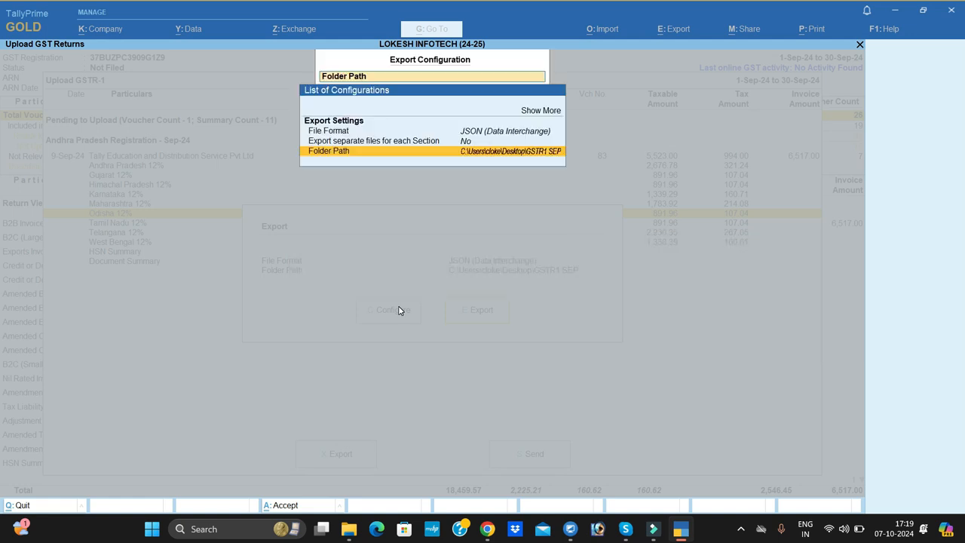
key("Escape")
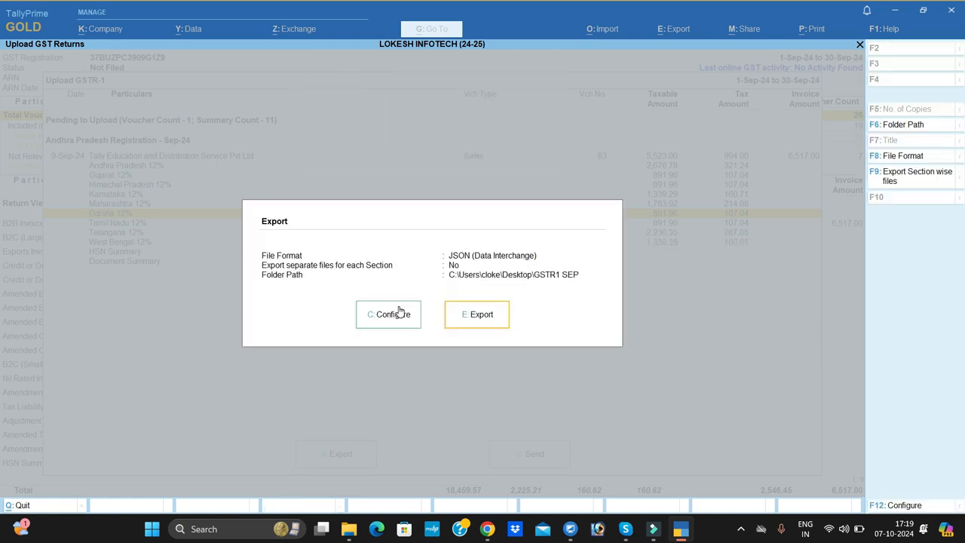
left_click(494, 318)
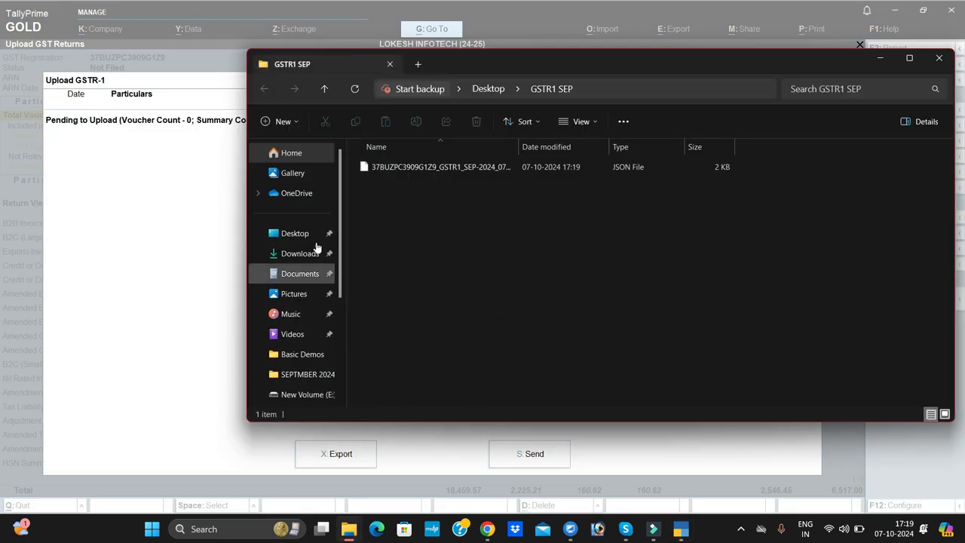
- Check the exported JSON file in the GSTR1 SEP folder on the Desktop
left_click(910, 58)
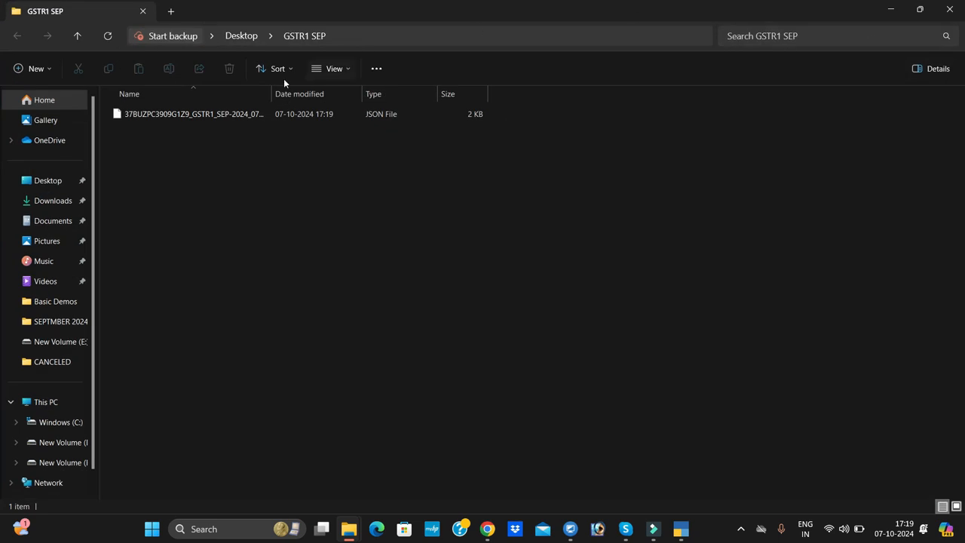
left_click(67, 181)
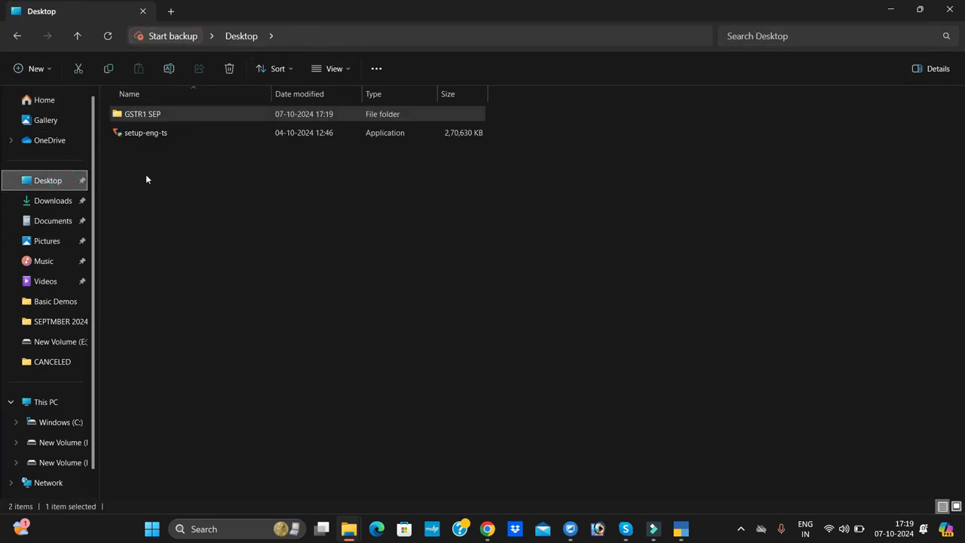
left_click(892, 10)
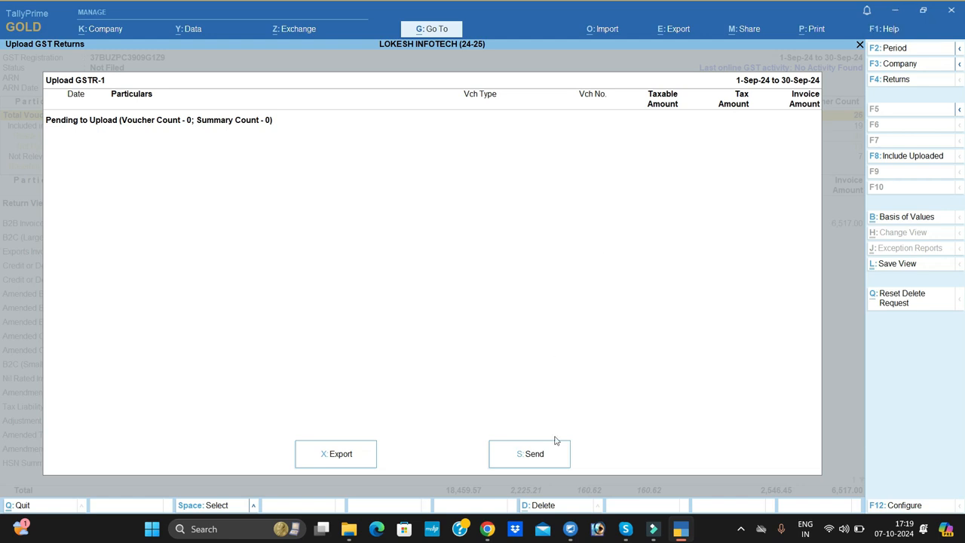
left_click(895, 11)
left_click(894, 14)
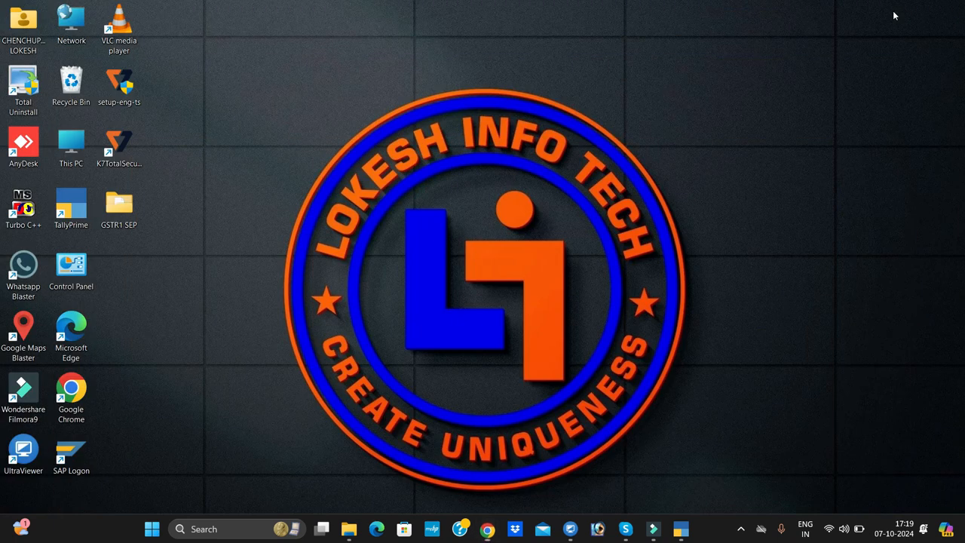
double_click(122, 199)
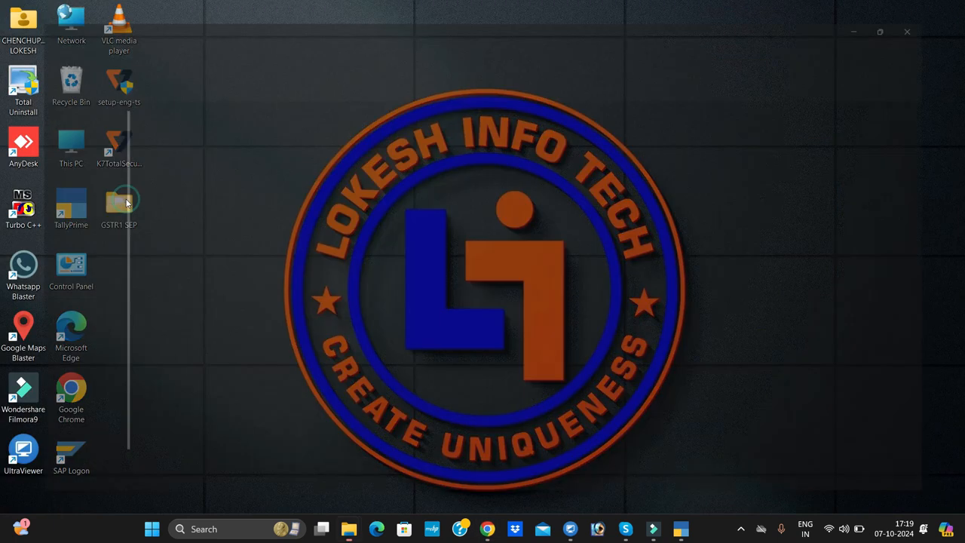
left_click(276, 113)
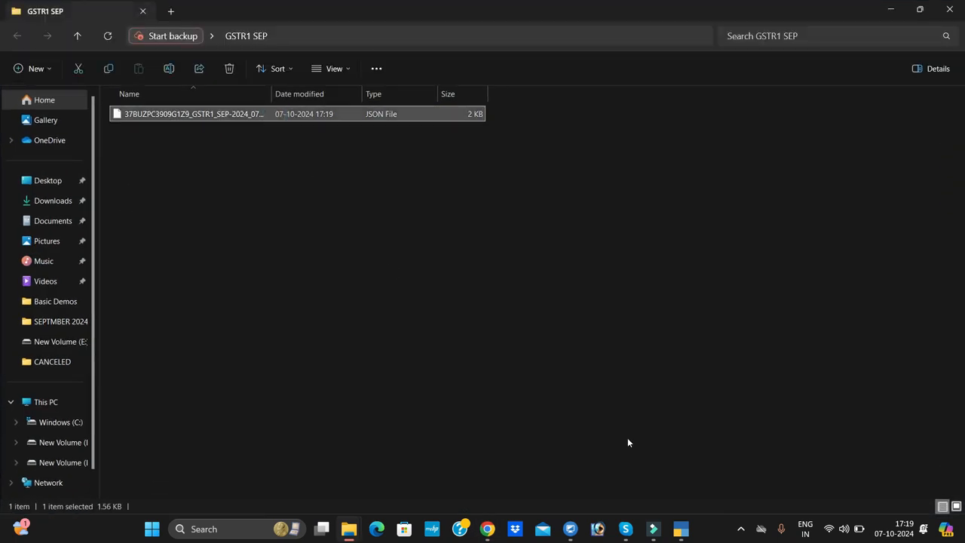
- Switch to the GST portal in Chrome and open its Return Dashboard
left_click(487, 529)
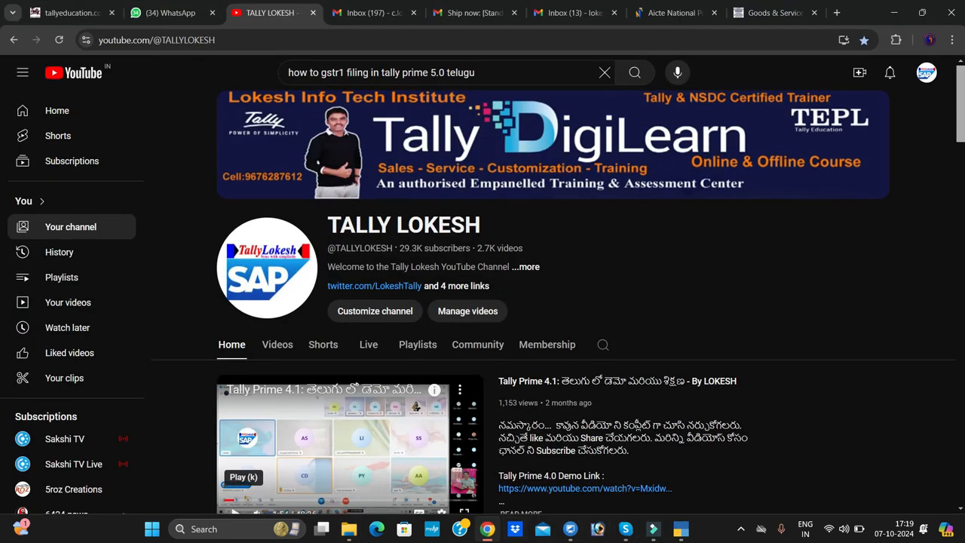
left_click(773, 13)
mouse_move(581, 330)
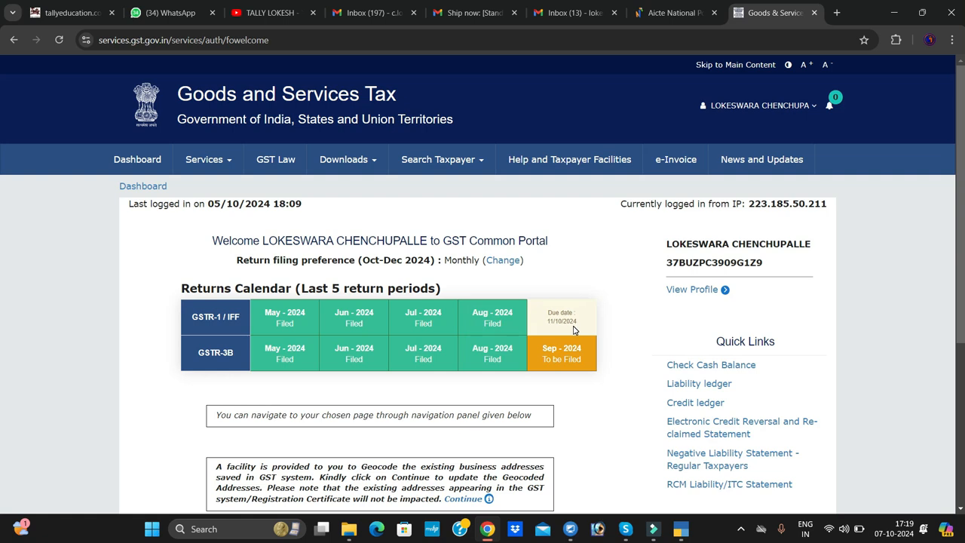
scroll(573, 330, "down", 4)
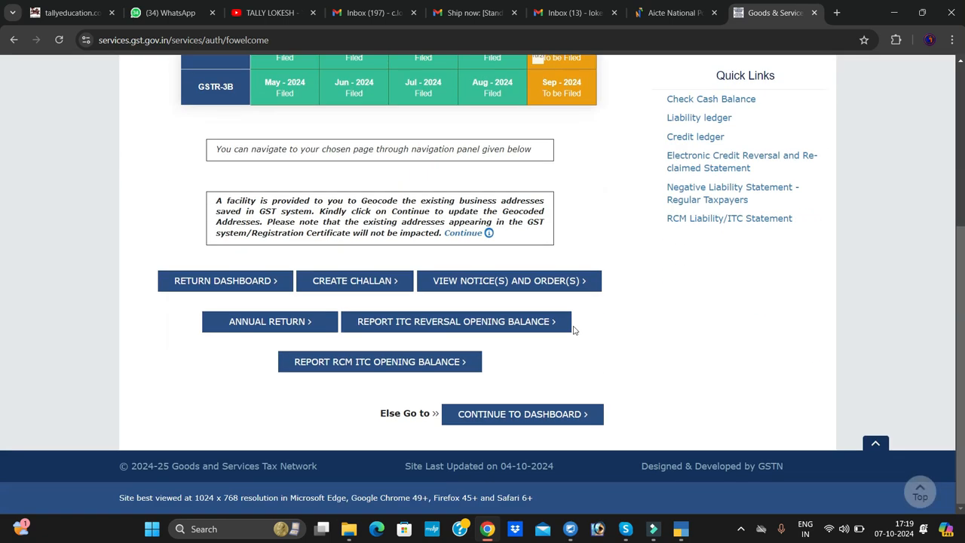
left_click(241, 284)
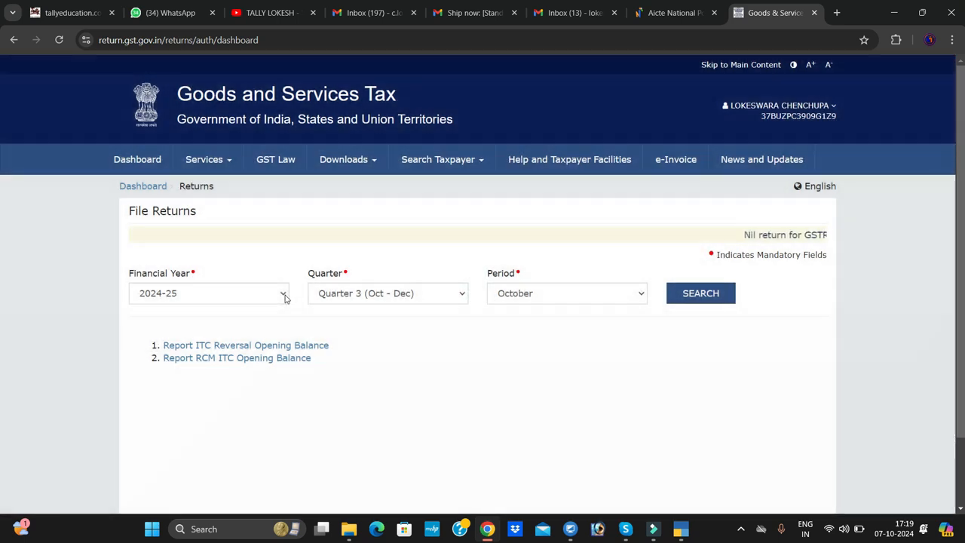
- Search the returns to file for financial year 2024-25, Quarter 2 (Jul - Sep)
left_click(284, 295)
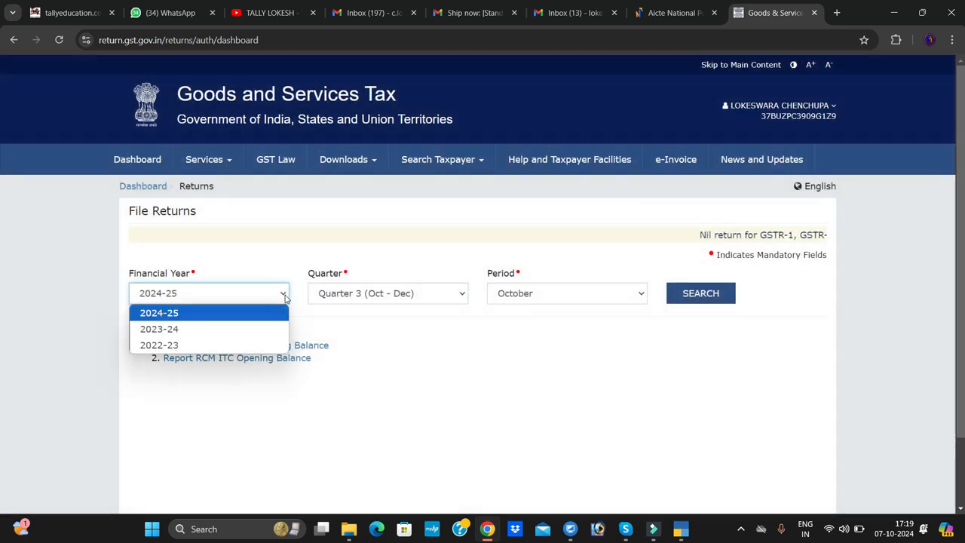
left_click(285, 295)
left_click(465, 295)
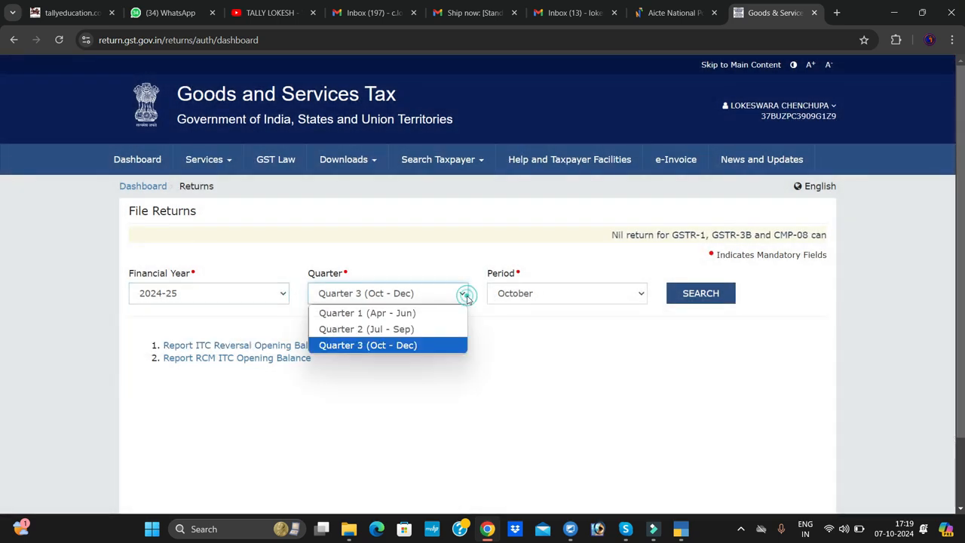
left_click(422, 329)
left_click(700, 294)
- Open the offline preparation page for the GSTR1 return of outward supplies
scroll(307, 291, "down", 2)
scroll(307, 291, "down", 2)
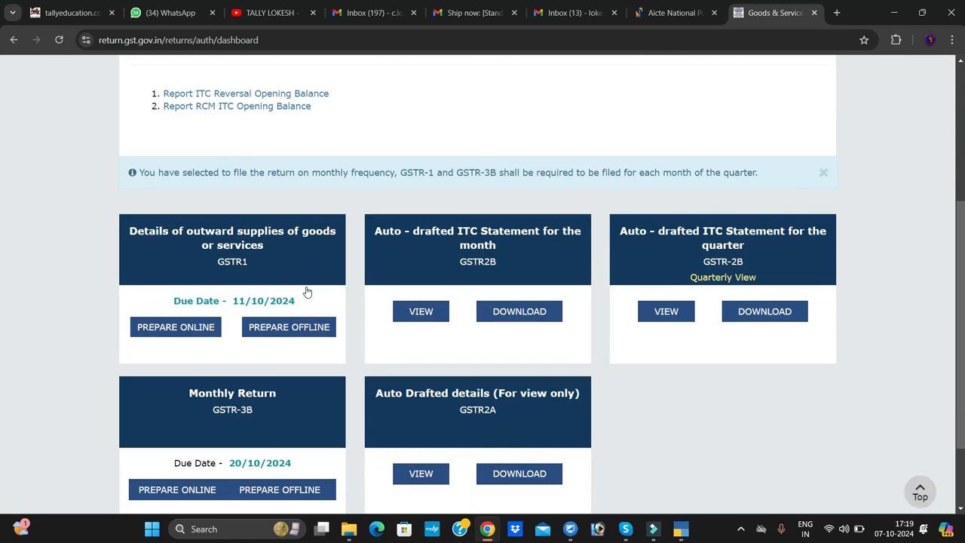
left_click(289, 329)
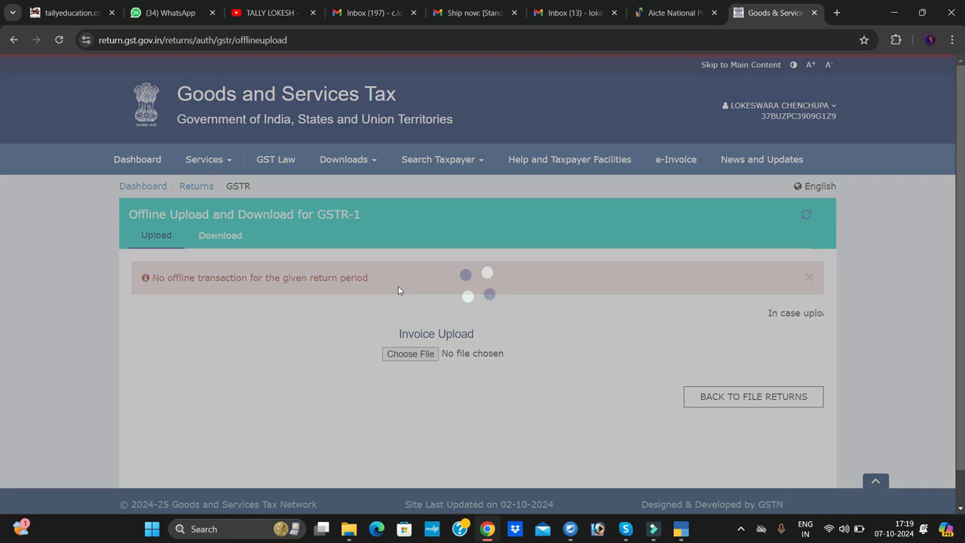
- Upload the exported GSTR-1 JSON file from the GSTR1 SEP folder on the Desktop as the invoice upload
scroll(401, 291, "down", 1)
left_click(420, 320)
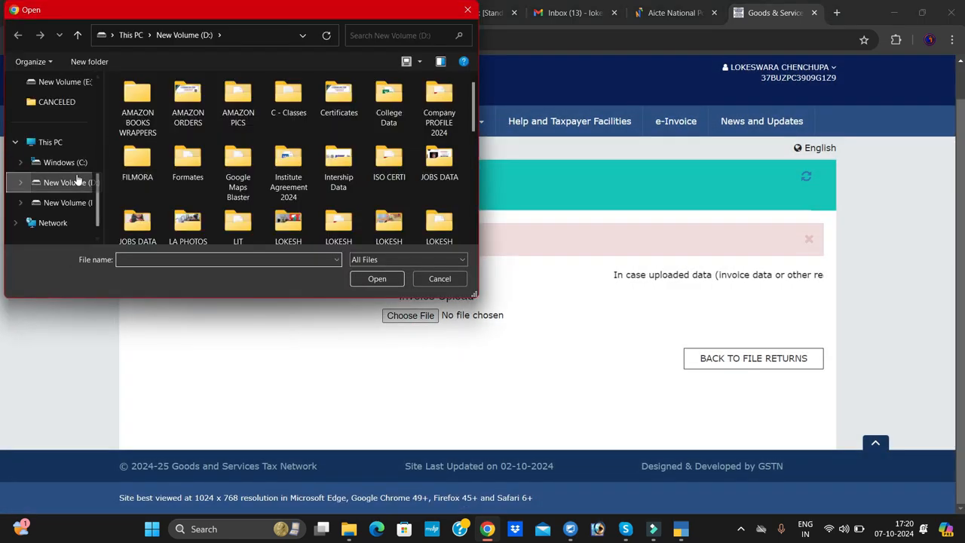
left_click(53, 167)
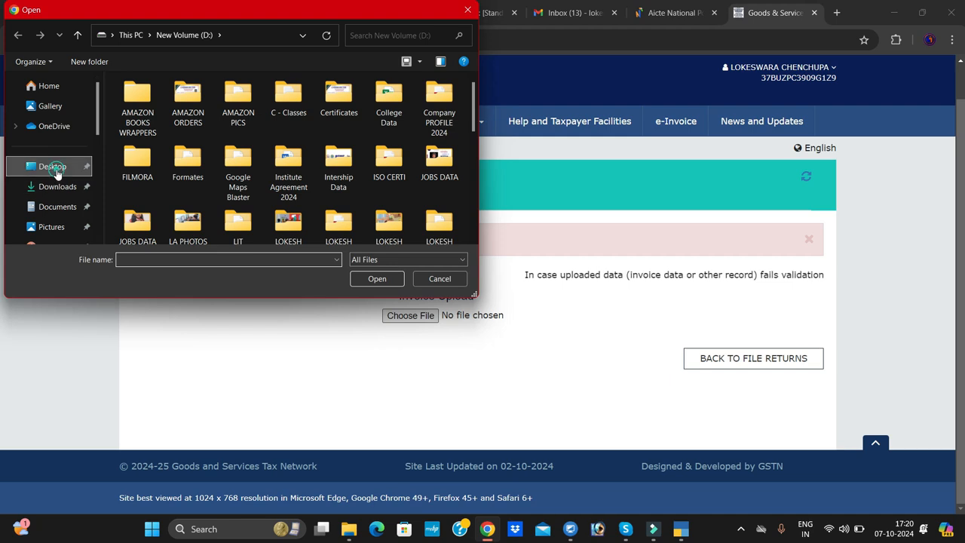
double_click(176, 99)
left_click(182, 99)
left_click(369, 279)
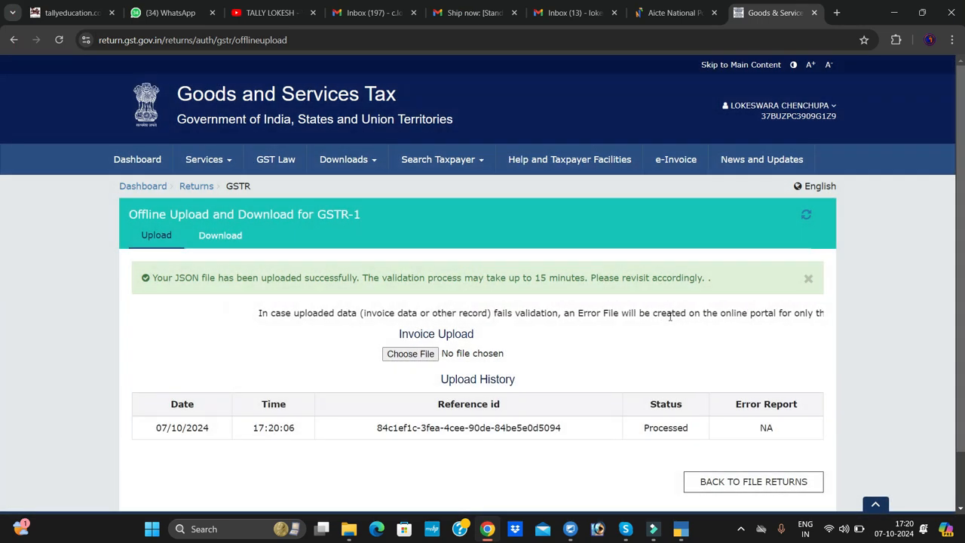
- Check the upload history, return to the portal dashboard and open the File Returns page
scroll(669, 317, "down", 1)
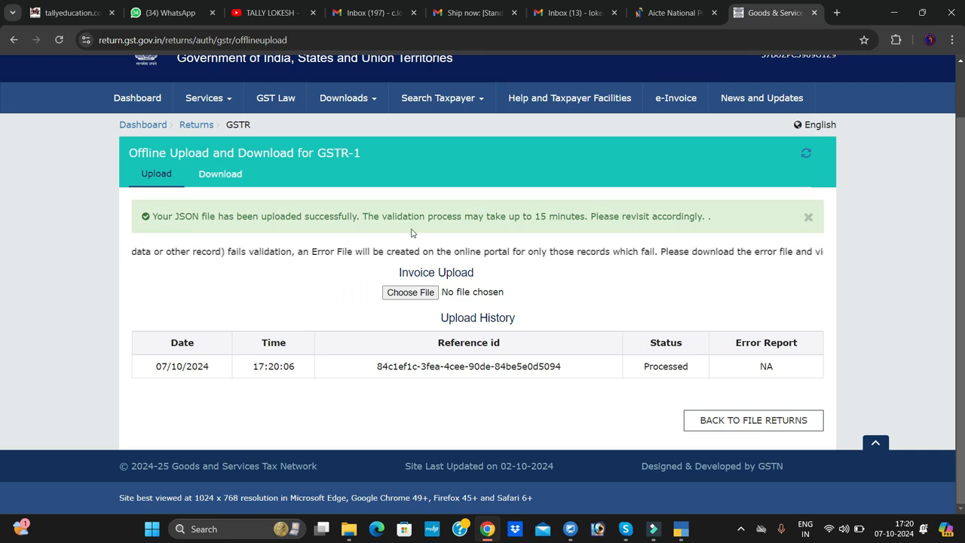
left_click(152, 128)
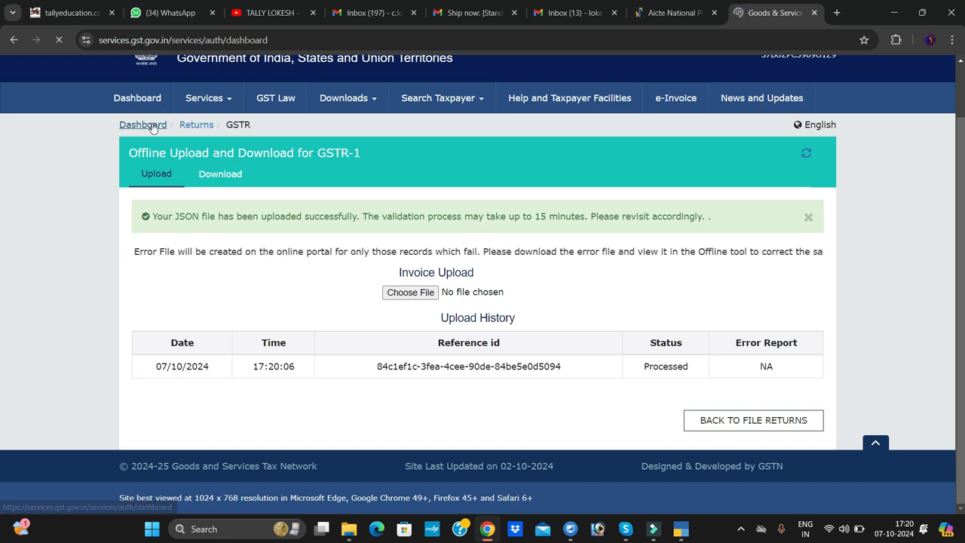
scroll(273, 248, "down", 3)
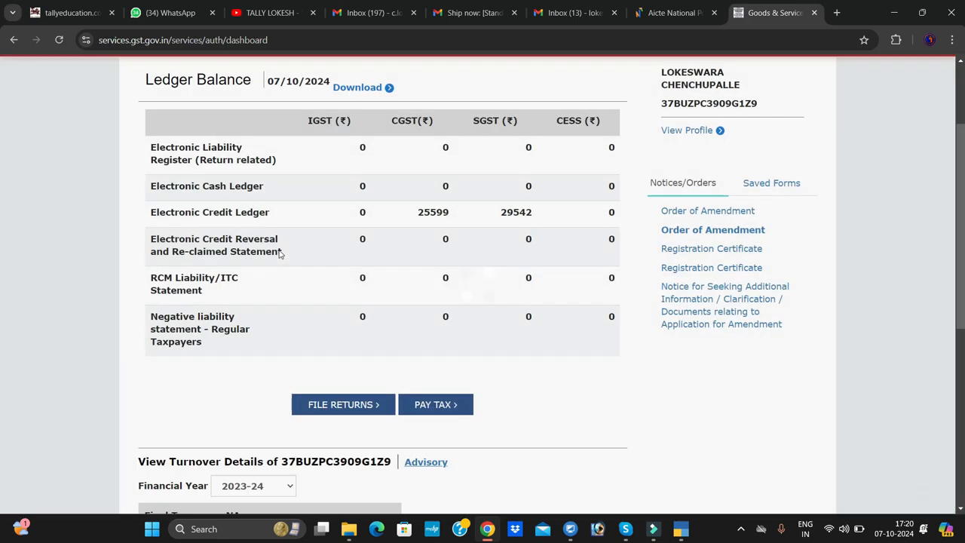
scroll(280, 261, "down", 2)
left_click(336, 220)
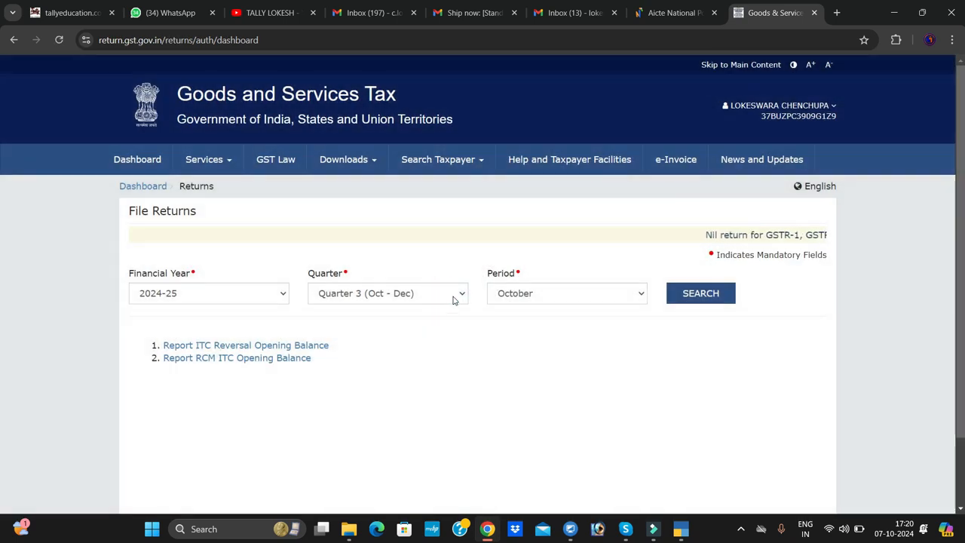
- Search the File Returns page for Quarter 2 (Jul - Sep) of 2024-25
left_click(459, 294)
left_click(433, 329)
left_click(709, 293)
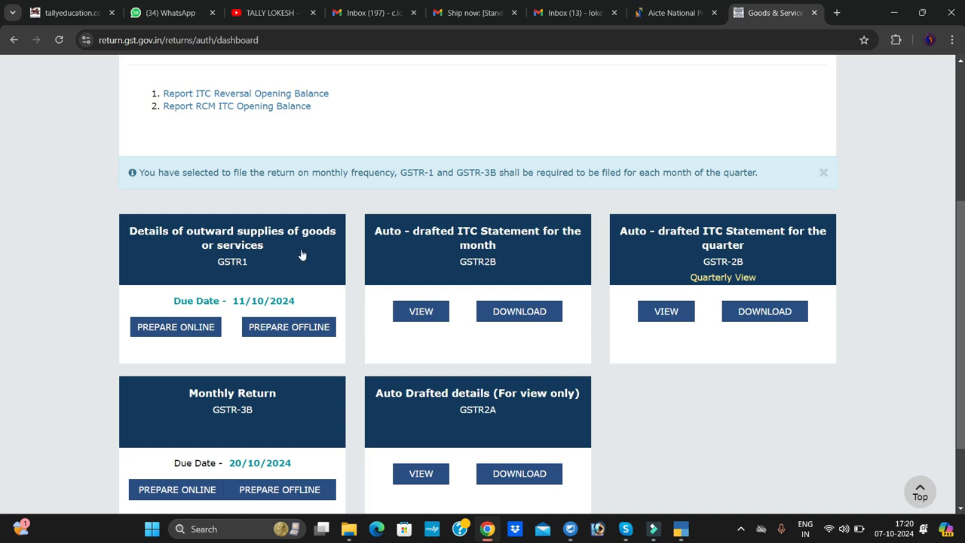
- Generate the summary of the September GSTR1 return and refresh its status
left_click(300, 252)
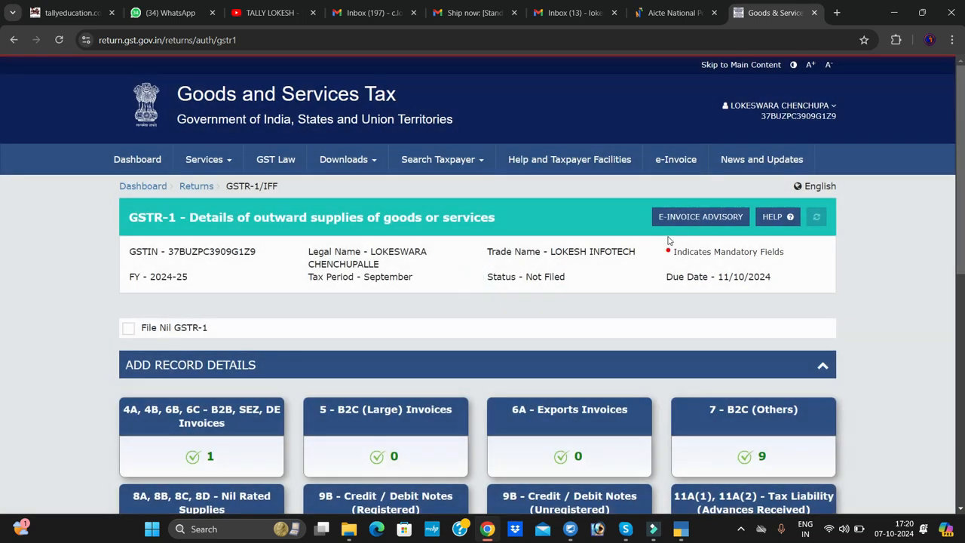
scroll(667, 240, "down", 3)
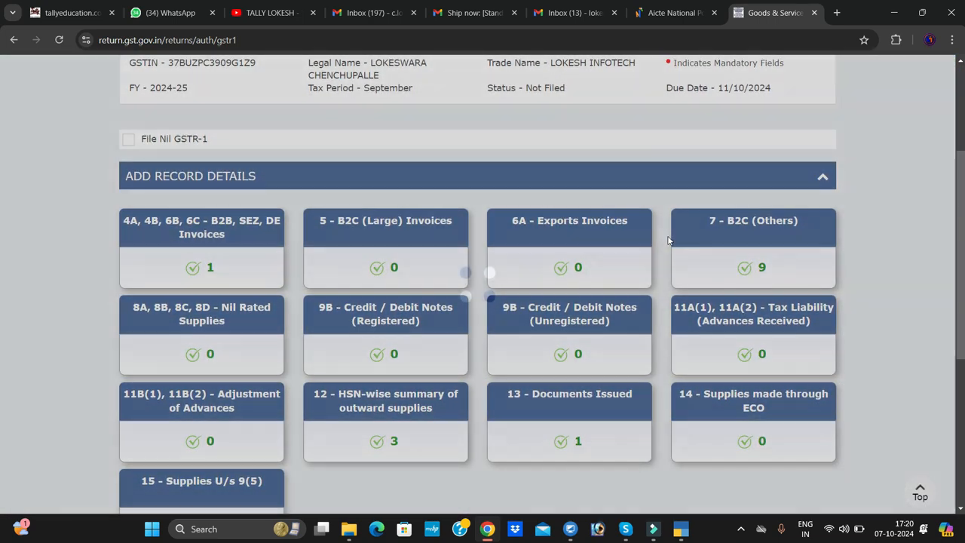
scroll(668, 239, "down", 4)
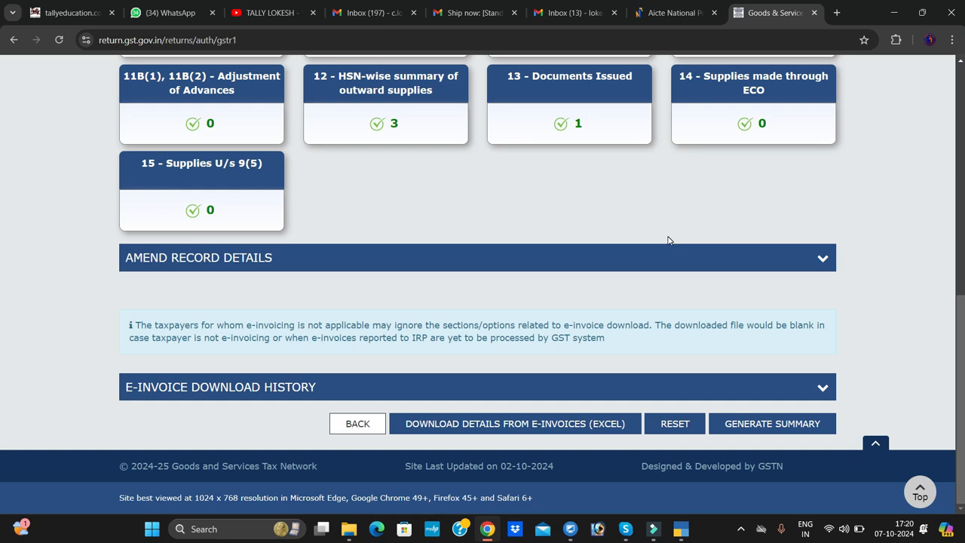
left_click(792, 427)
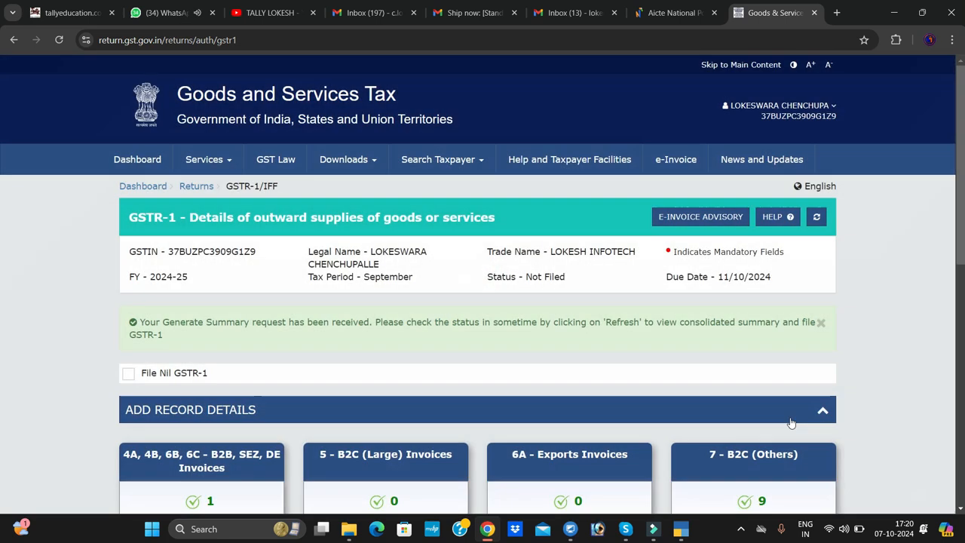
left_click(817, 218)
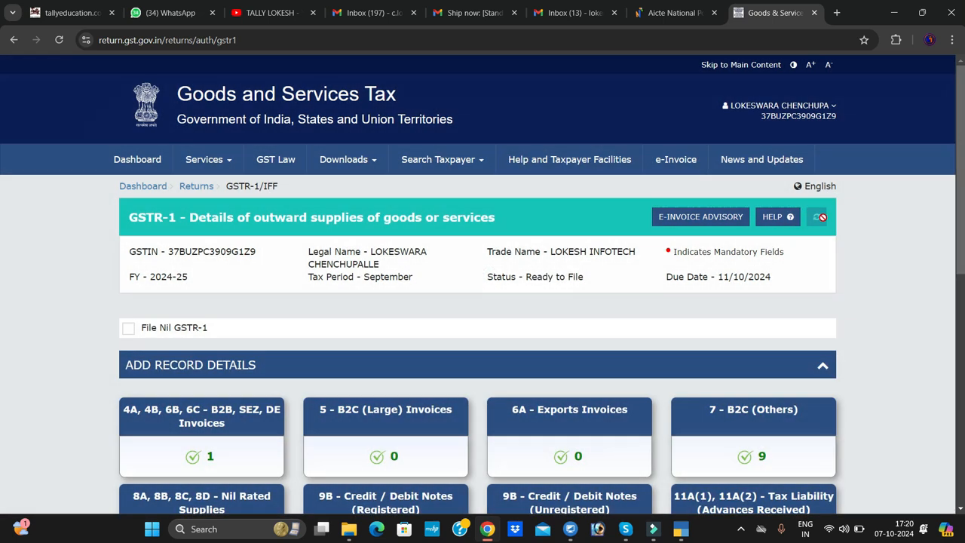
- Open the consolidated GSTR-1 summary and review it down to the Total Liability row
scroll(702, 295, "down", 7)
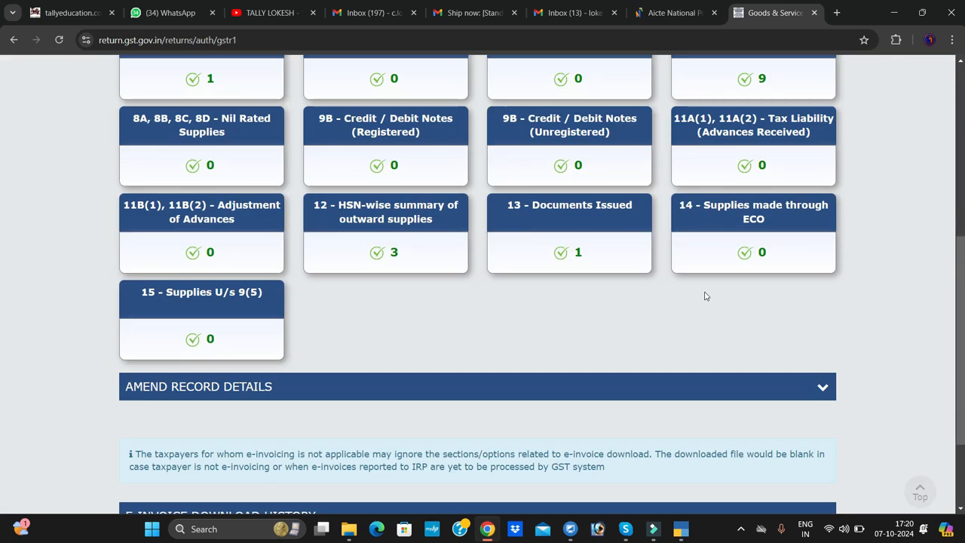
left_click(767, 428)
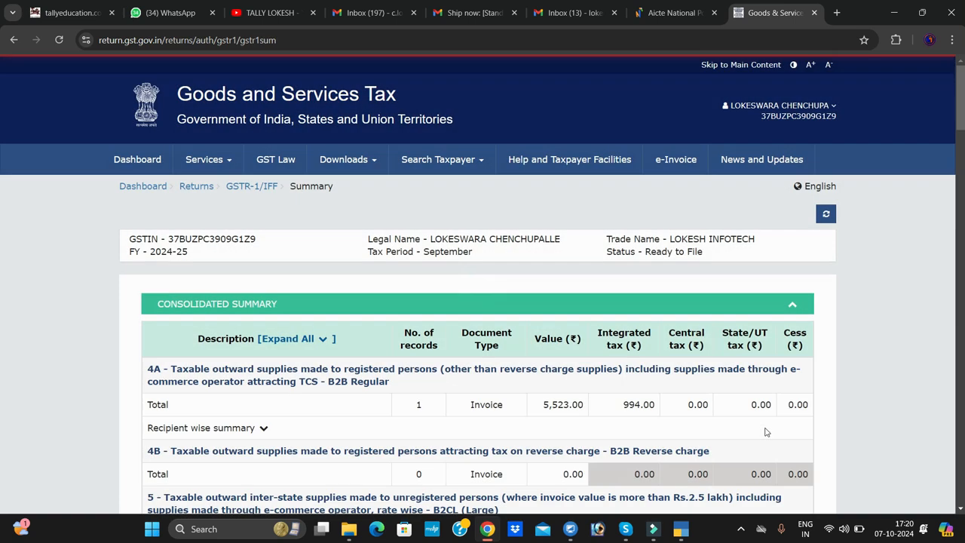
scroll(605, 293, "down", 4)
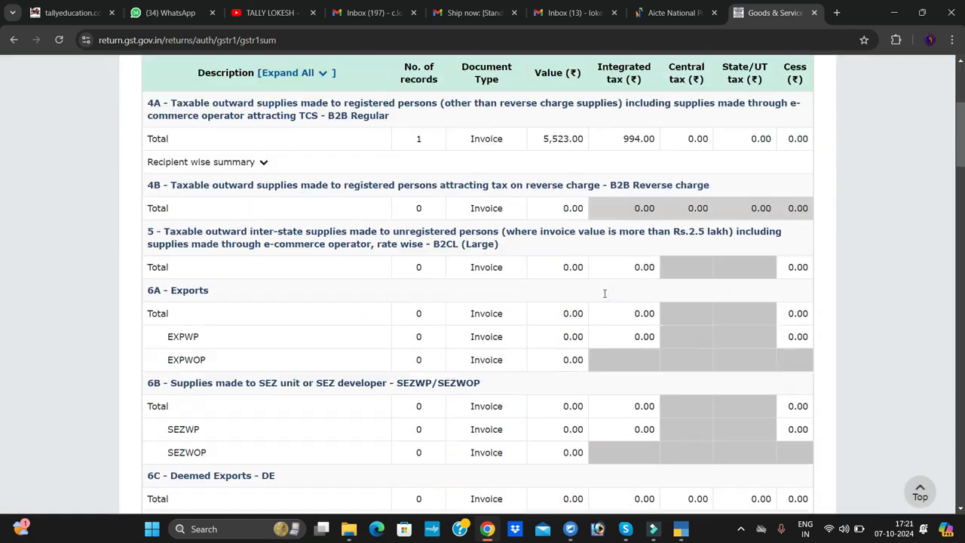
scroll(605, 293, "down", 15)
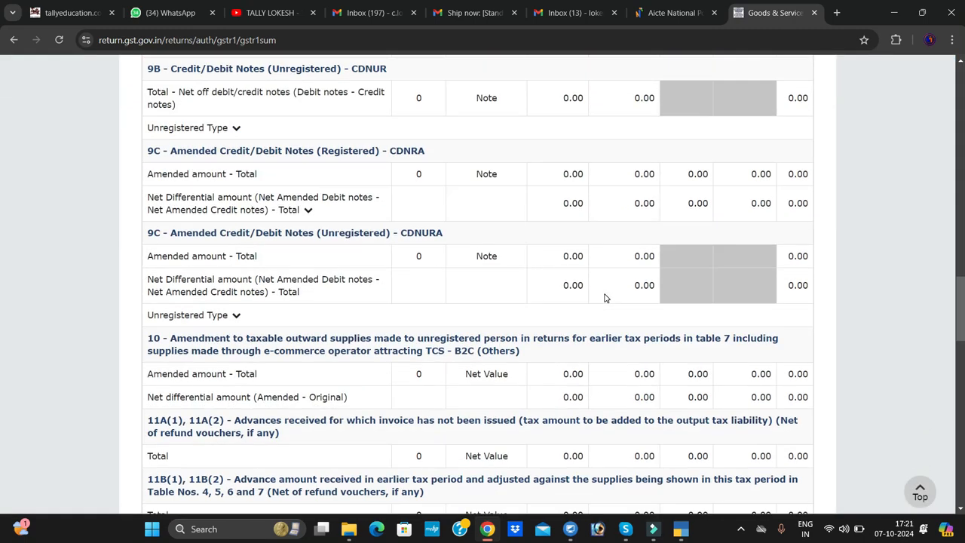
scroll(605, 298, "down", 12)
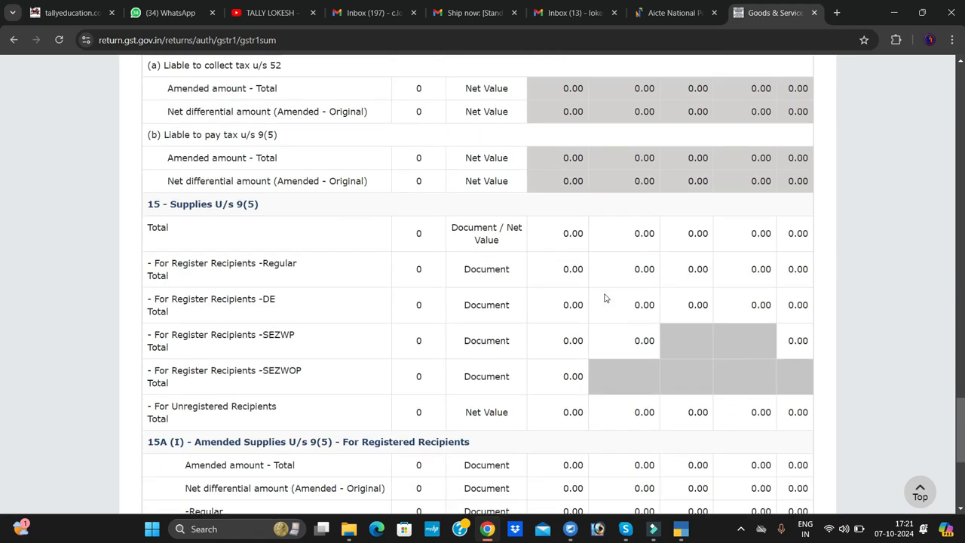
scroll(605, 298, "down", 5)
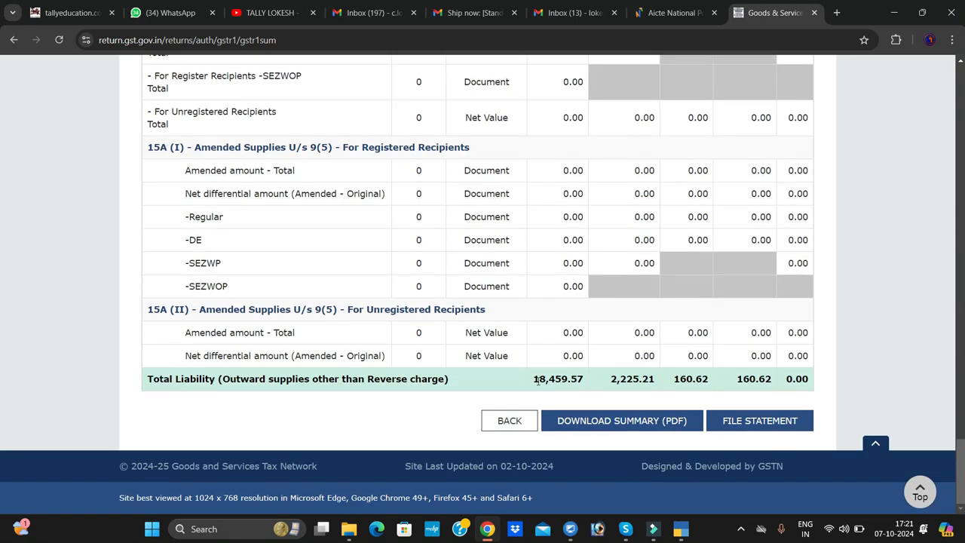
left_click_drag(533, 379, 804, 380)
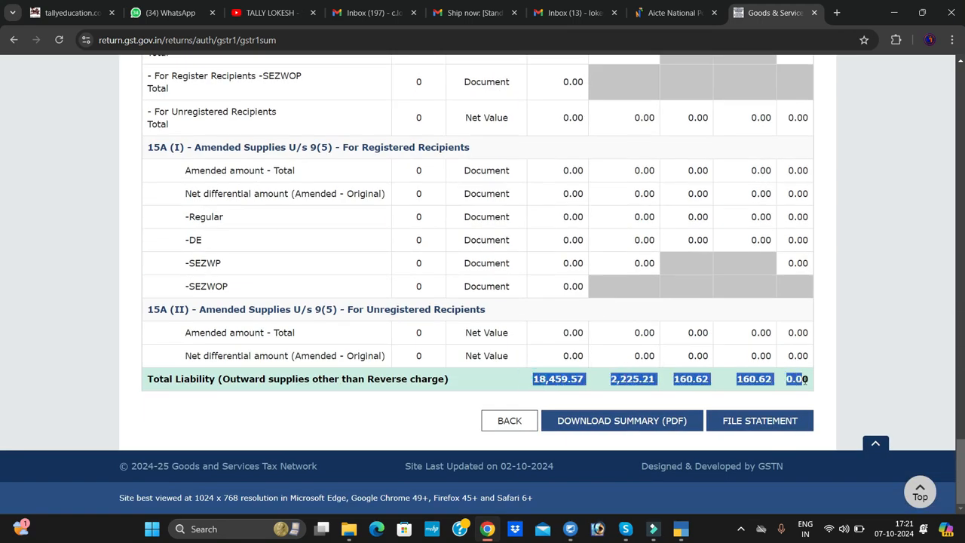
- Switch to TallyPrime to compare its GSTR-1 totals with the portal's Total Liability row, and return to the portal in Chrome
key("alt+Tab")
key("alt+Tab")
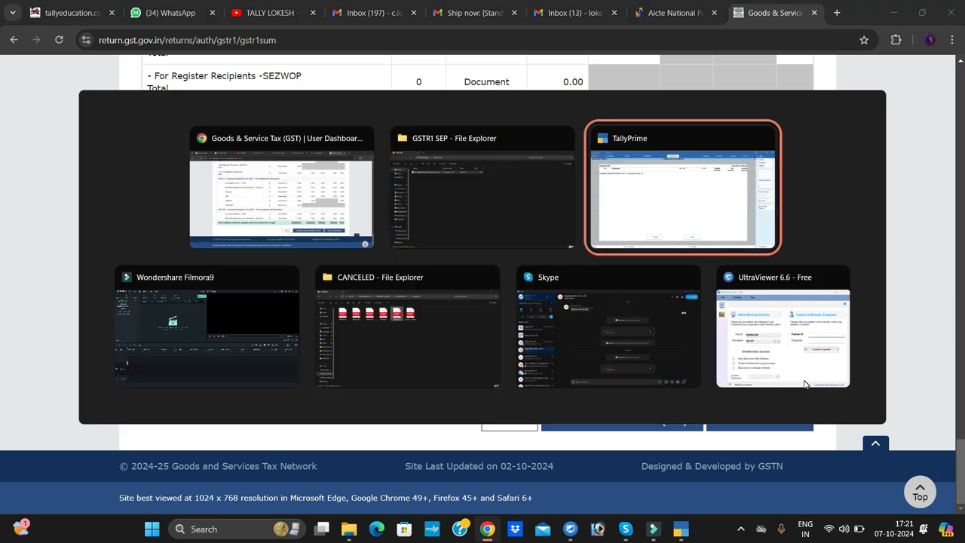
key("Escape")
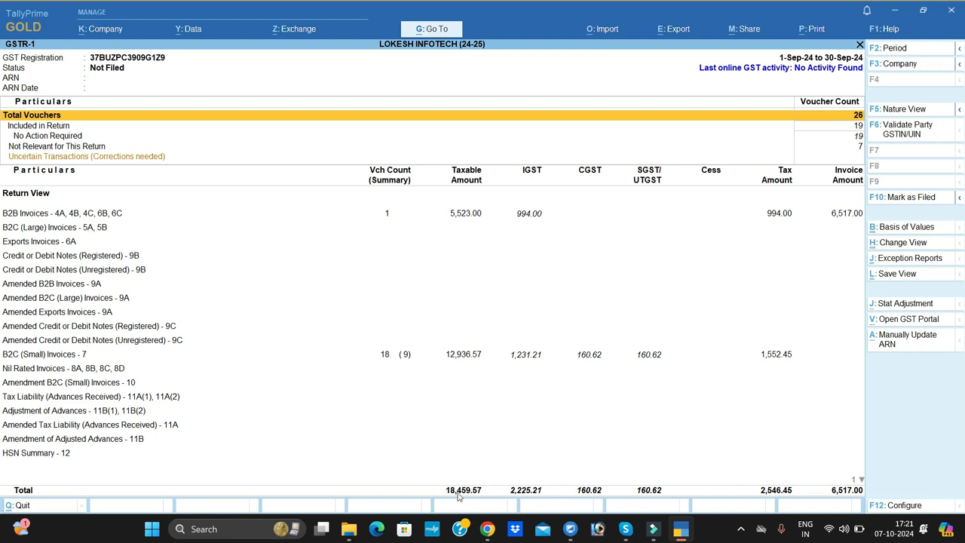
key("alt+Tab")
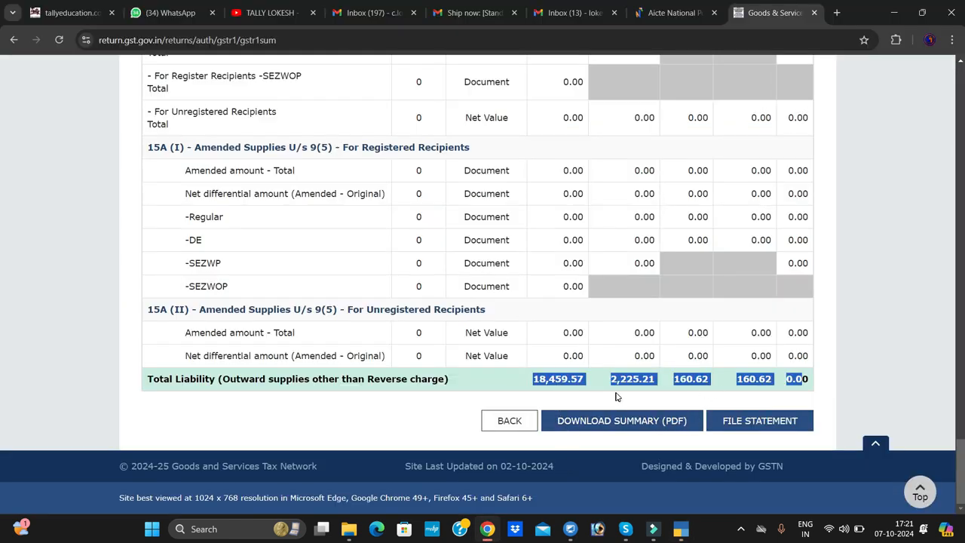
key("alt+Tab")
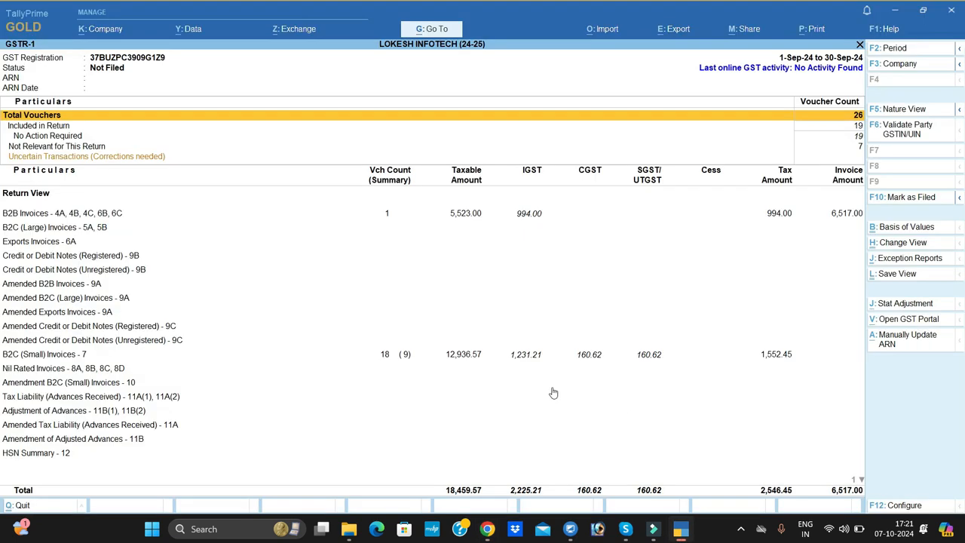
key("alt+Tab")
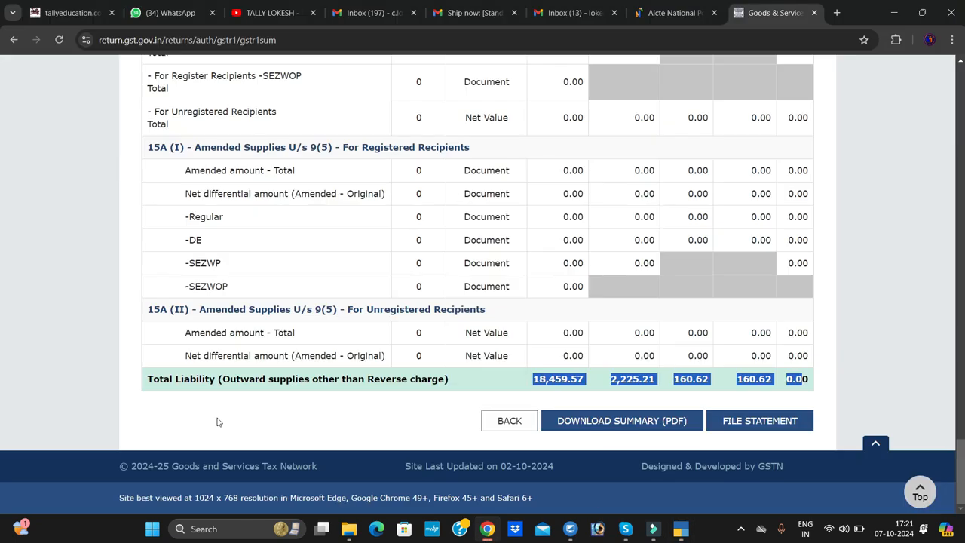
- Proceed to file the statement, accept the declaration and select the authorised signatory
left_click(774, 427)
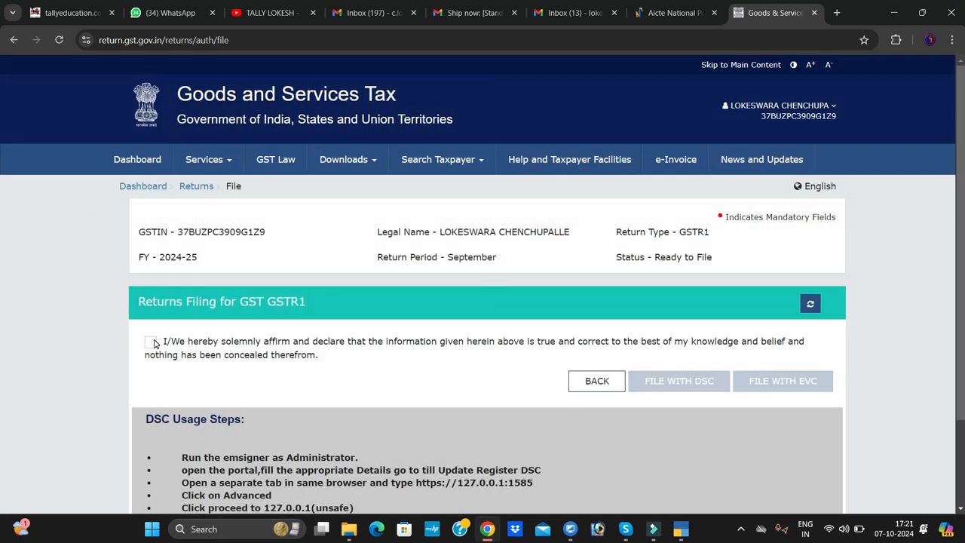
left_click(157, 344)
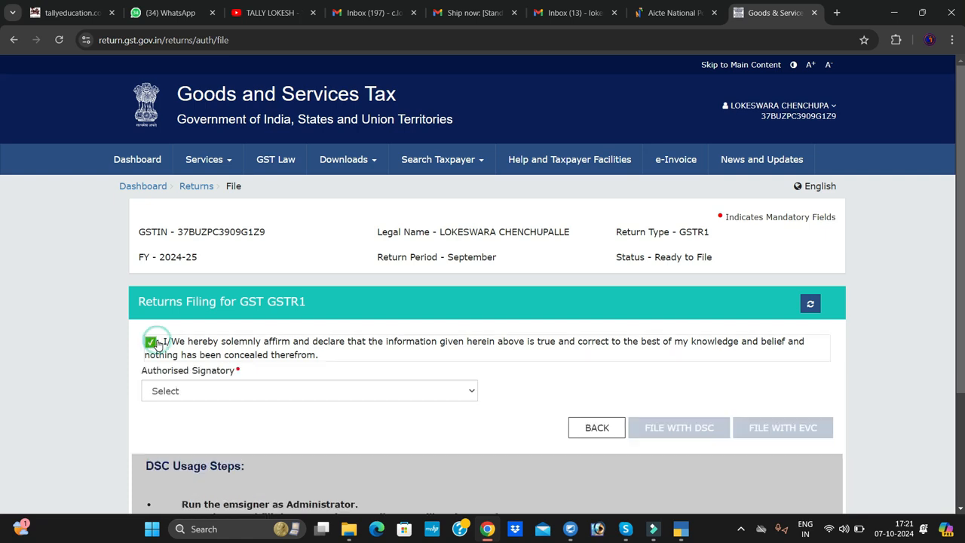
left_click(344, 396)
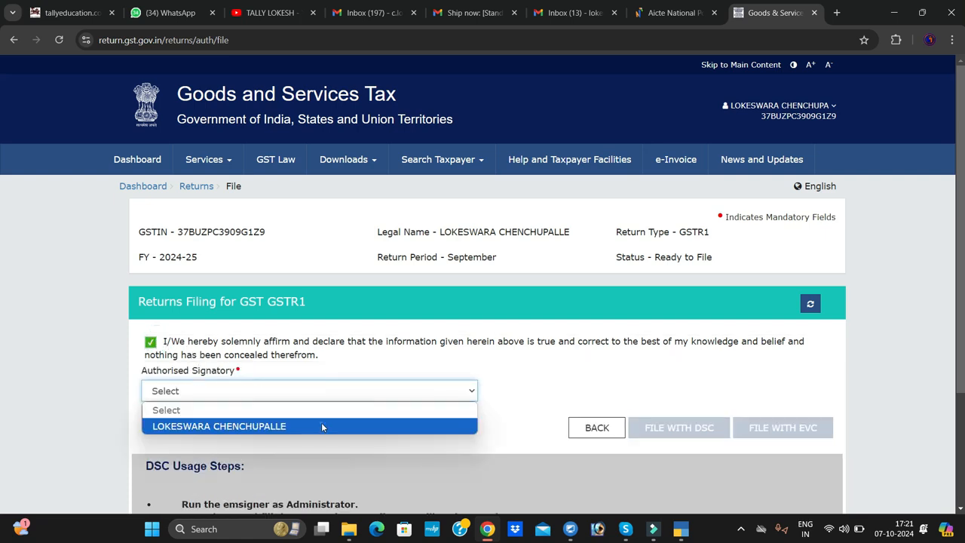
left_click(322, 425)
- File the GSTR1 return with EVC by entering and verifying the one-time password, and decline the browser's password update
scroll(520, 377, "down", 2)
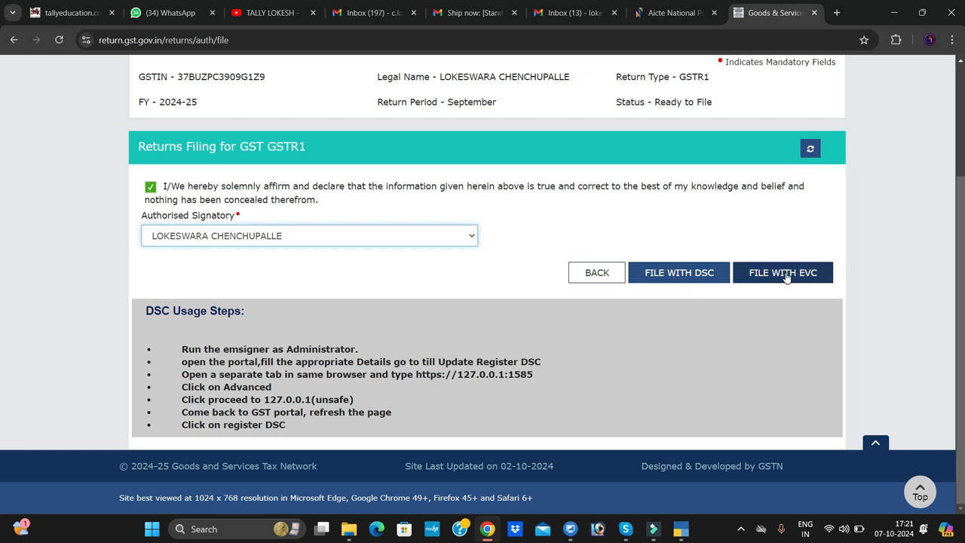
left_click(785, 276)
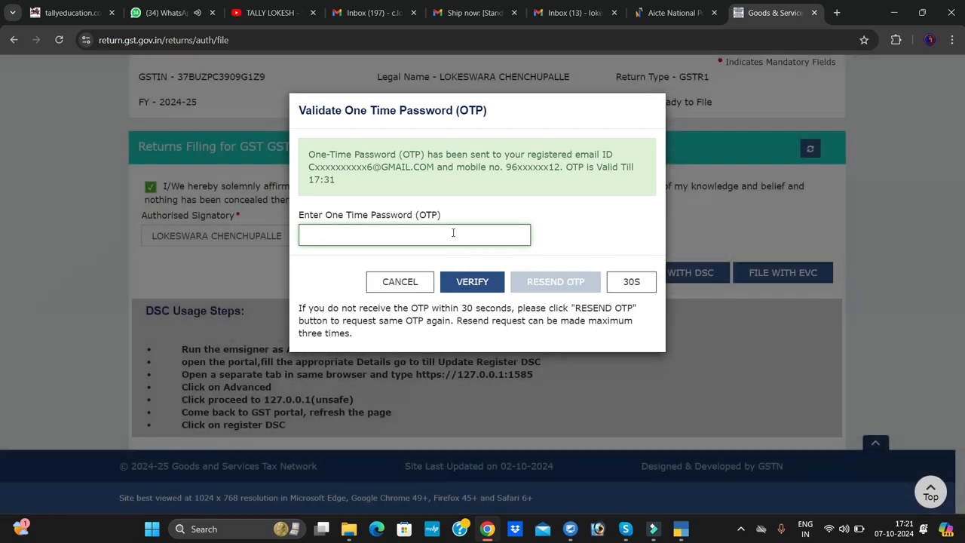
left_click(453, 233)
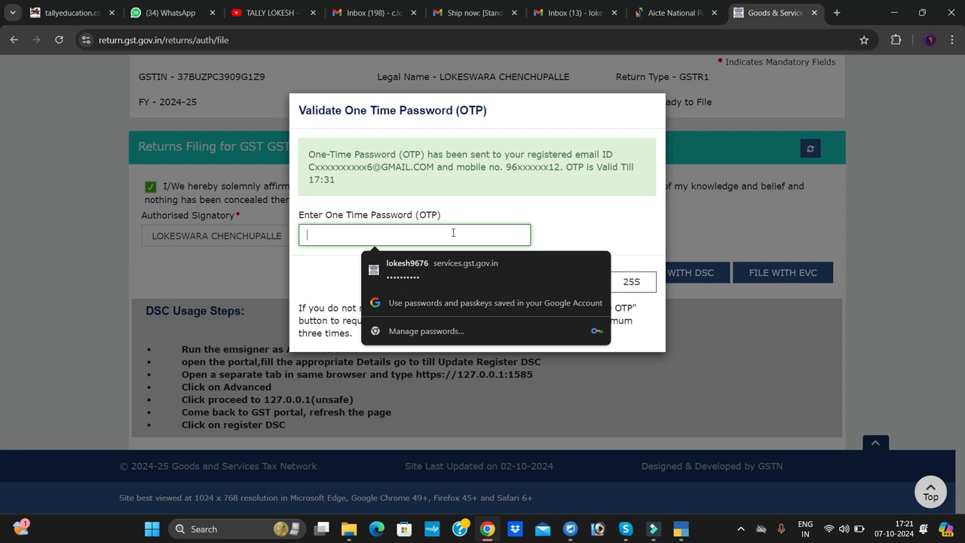
type("••")
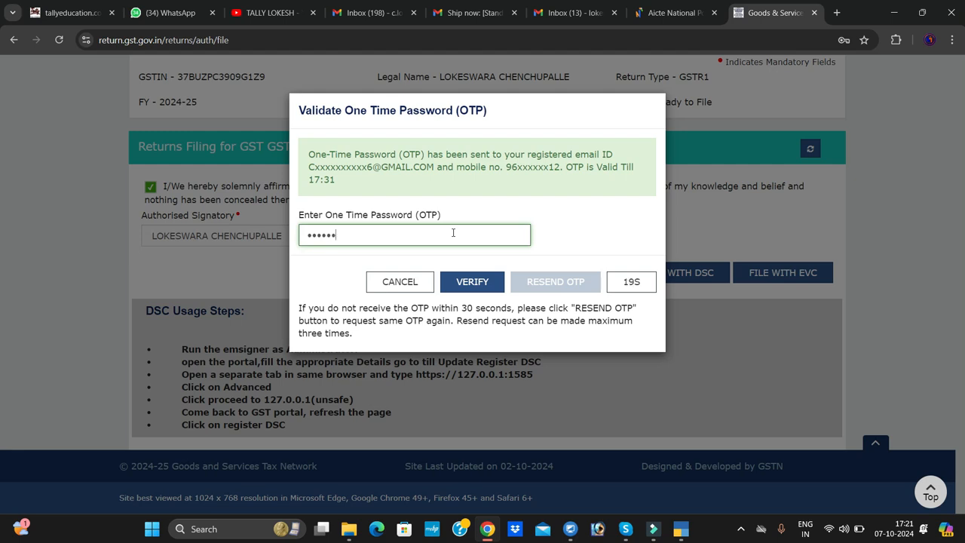
left_click(500, 273)
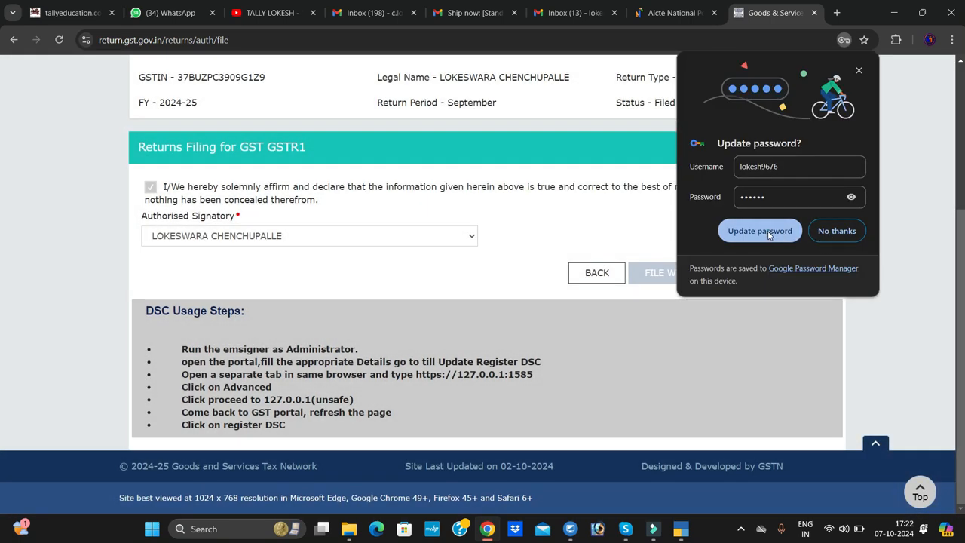
left_click(814, 238)
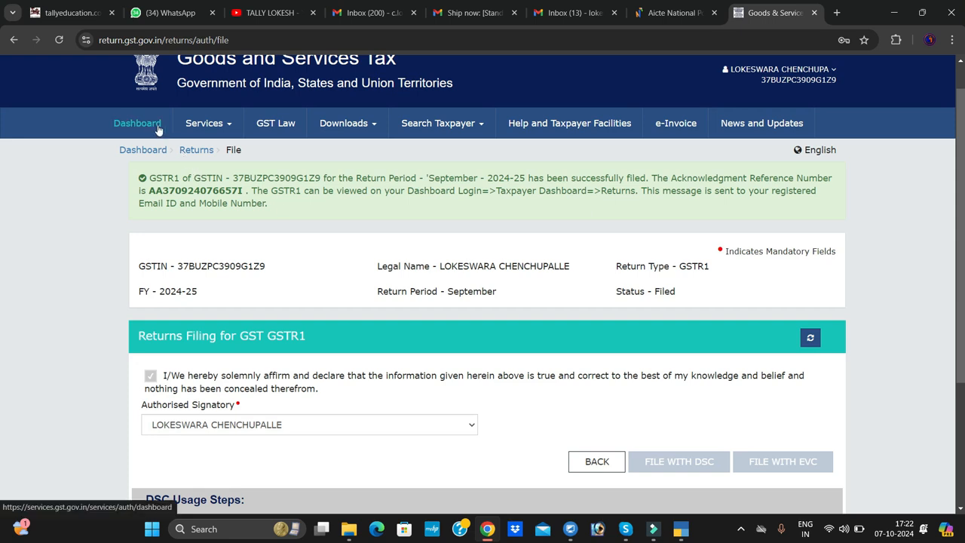
- Go back to the portal dashboard and locate the File Returns option
left_click(149, 151)
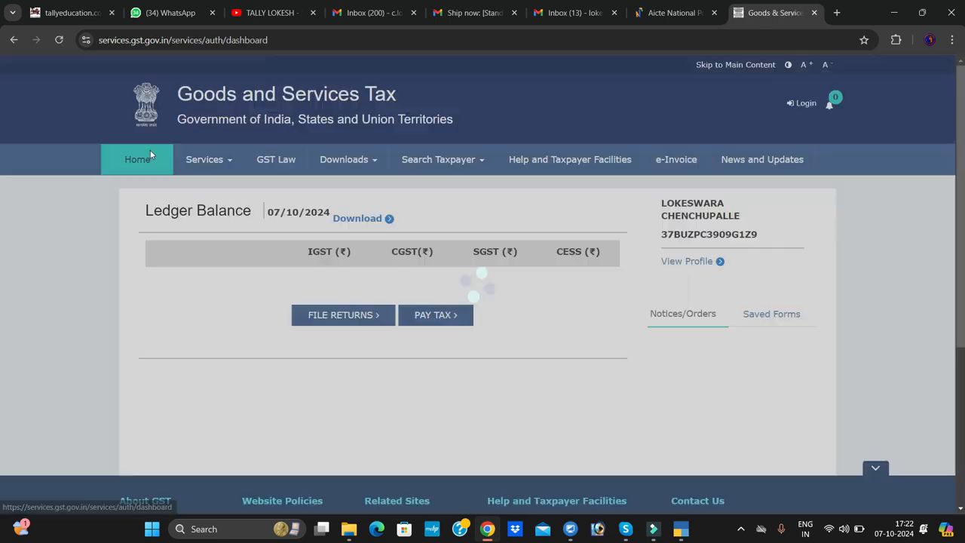
scroll(425, 324, "down", 3)
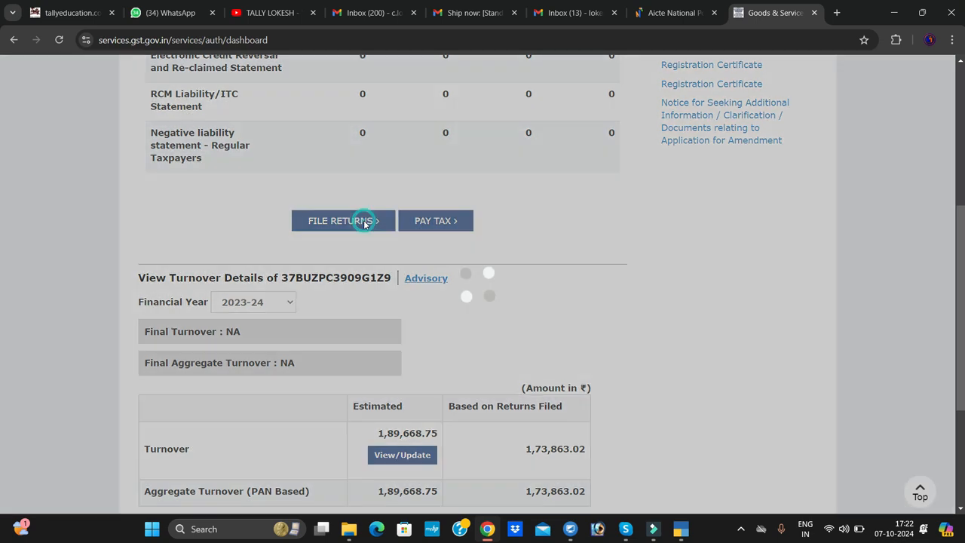